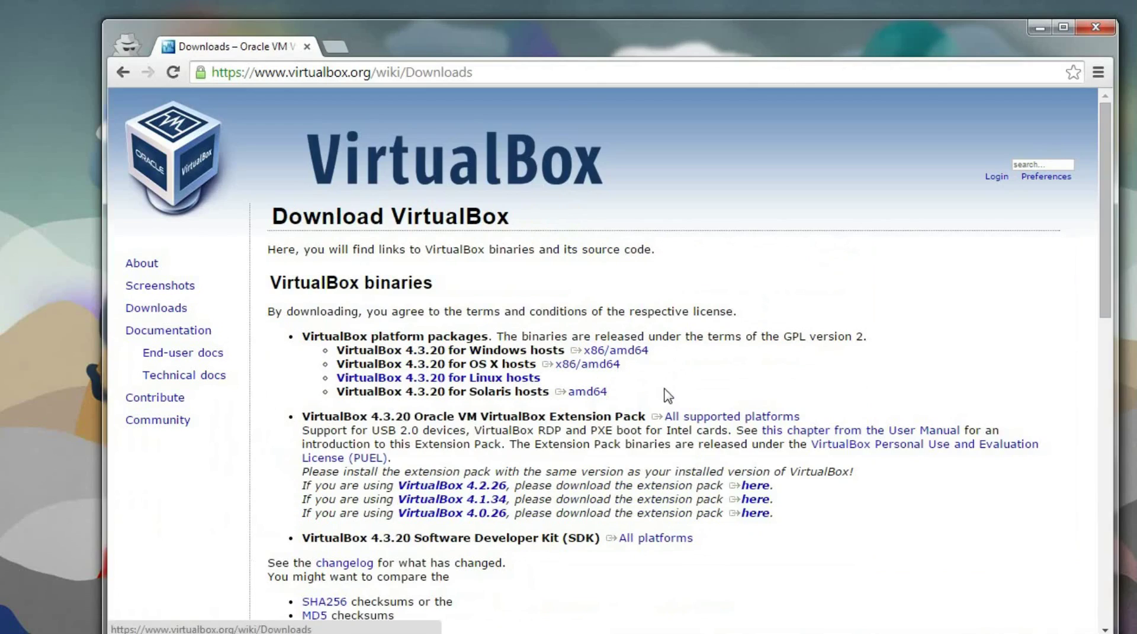
Close the browser window showing the VirtualBox downloads page
{"action": "left_click", "coordinate": [597, 366]}
{"action": "left_click", "coordinate": [451, 486]}
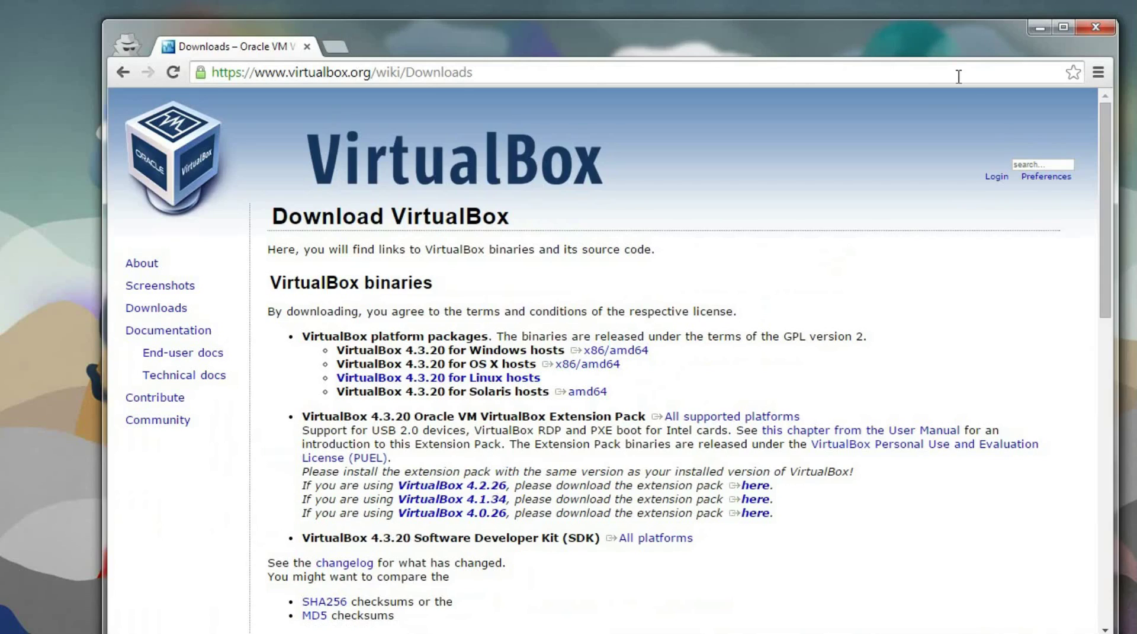
{"action": "left_click", "coordinate": [1097, 27]}
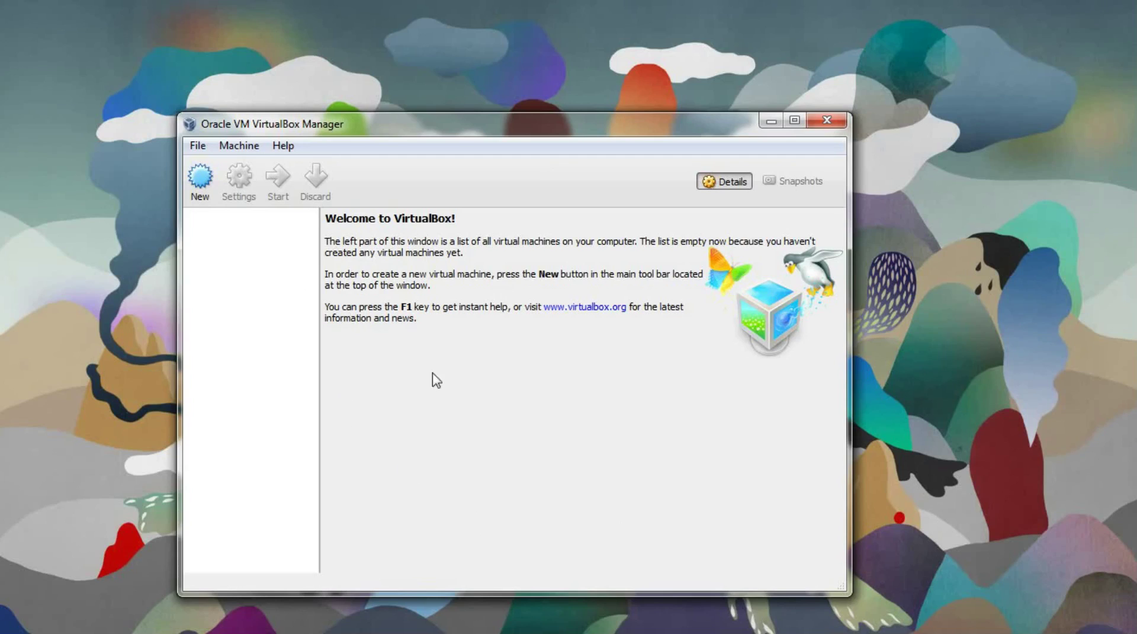
{"action": "left_click", "coordinate": [202, 190]}
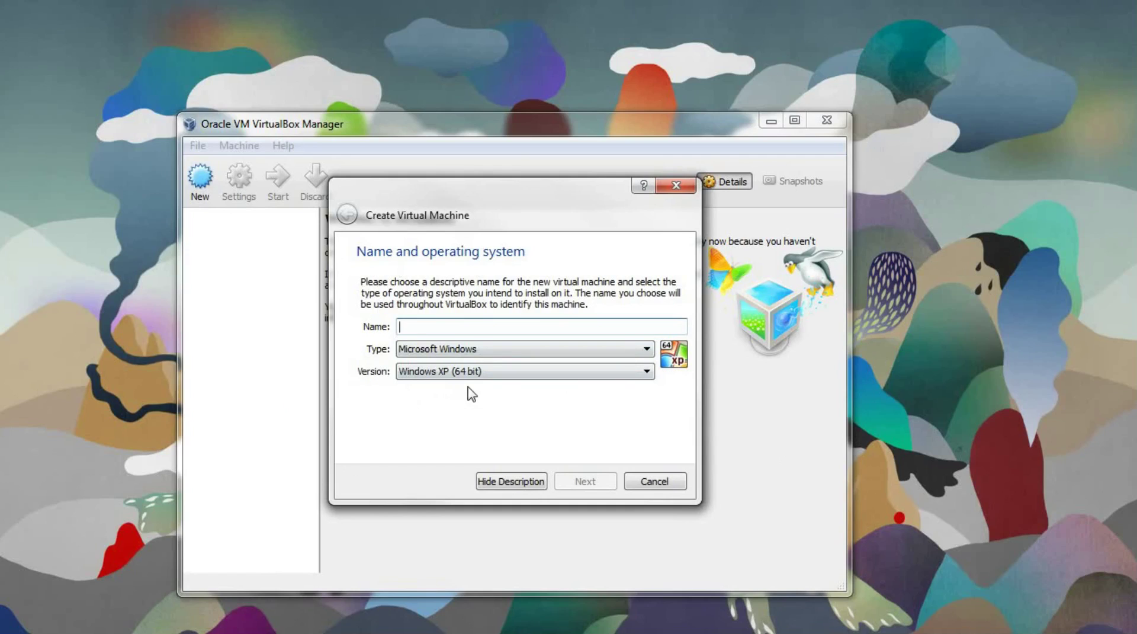
{"action": "left_click", "coordinate": [641, 373]}
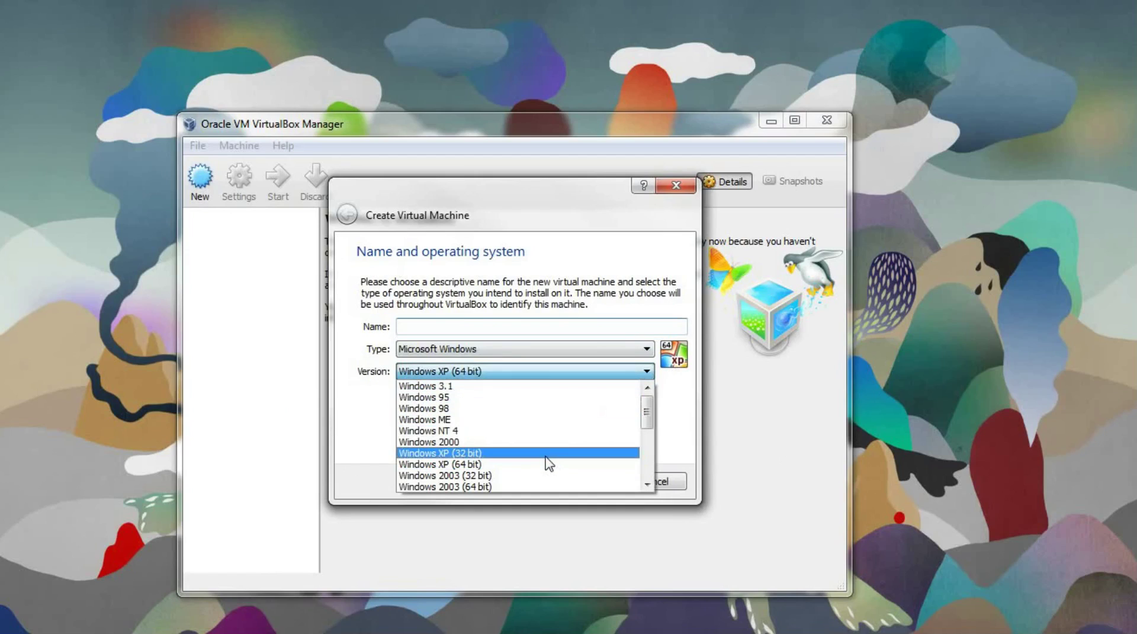
{"action": "scroll", "coordinate": [542, 419], "scroll_direction": "down", "scroll_amount": 5}
{"action": "scroll", "coordinate": [548, 415], "scroll_direction": "up", "scroll_amount": 5}
{"action": "left_click", "coordinate": [681, 414]}
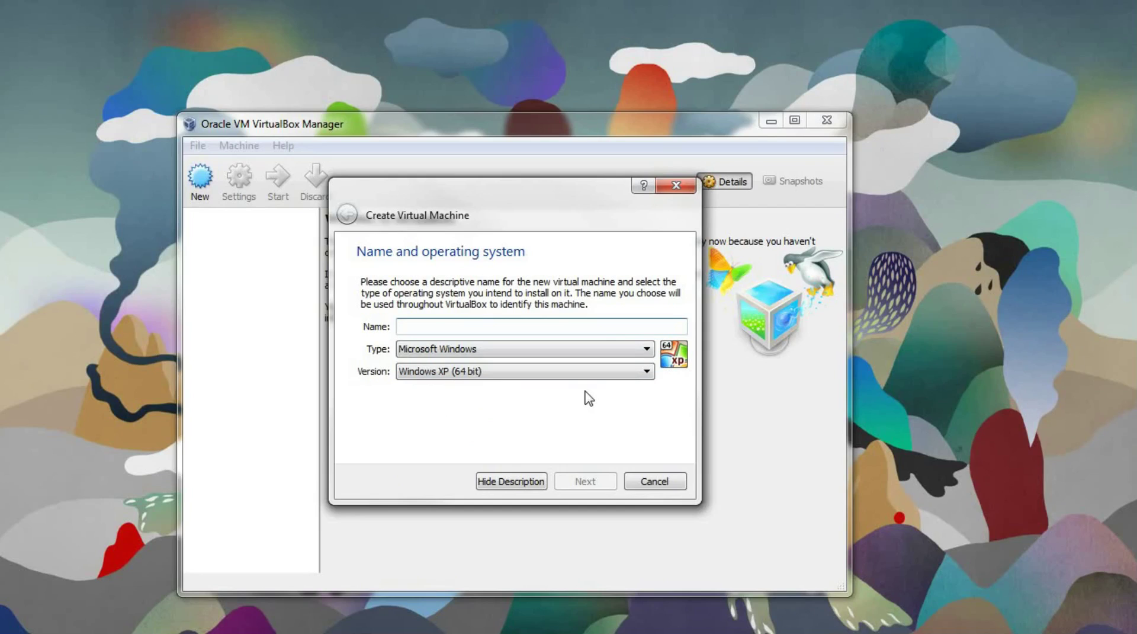
{"action": "left_click", "coordinate": [645, 371]}
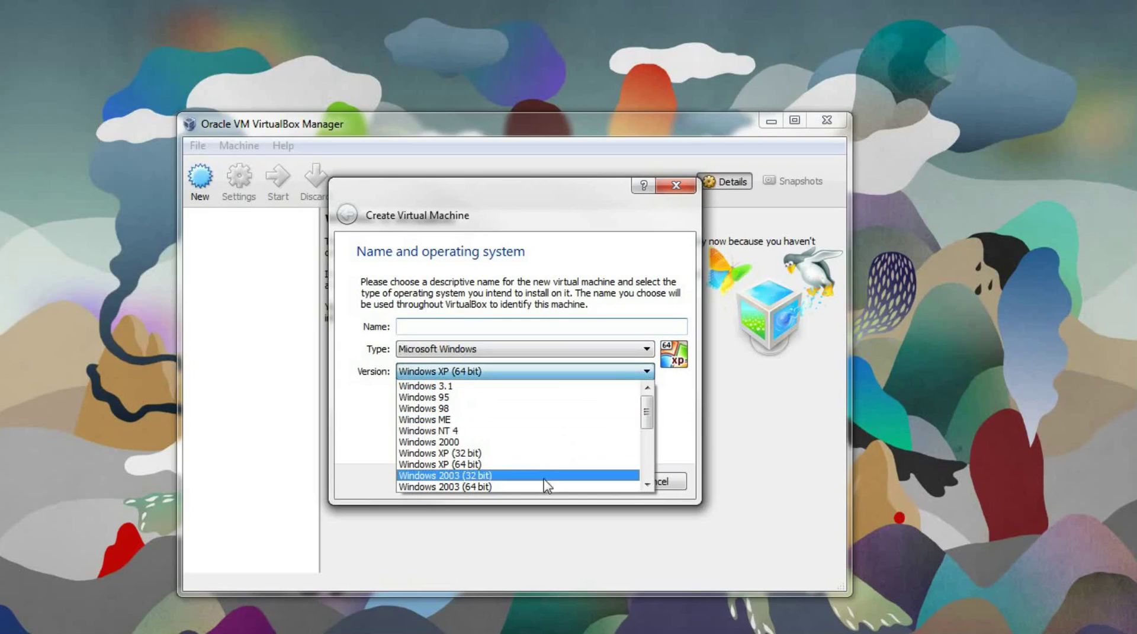
{"action": "left_click", "coordinate": [296, 371]}
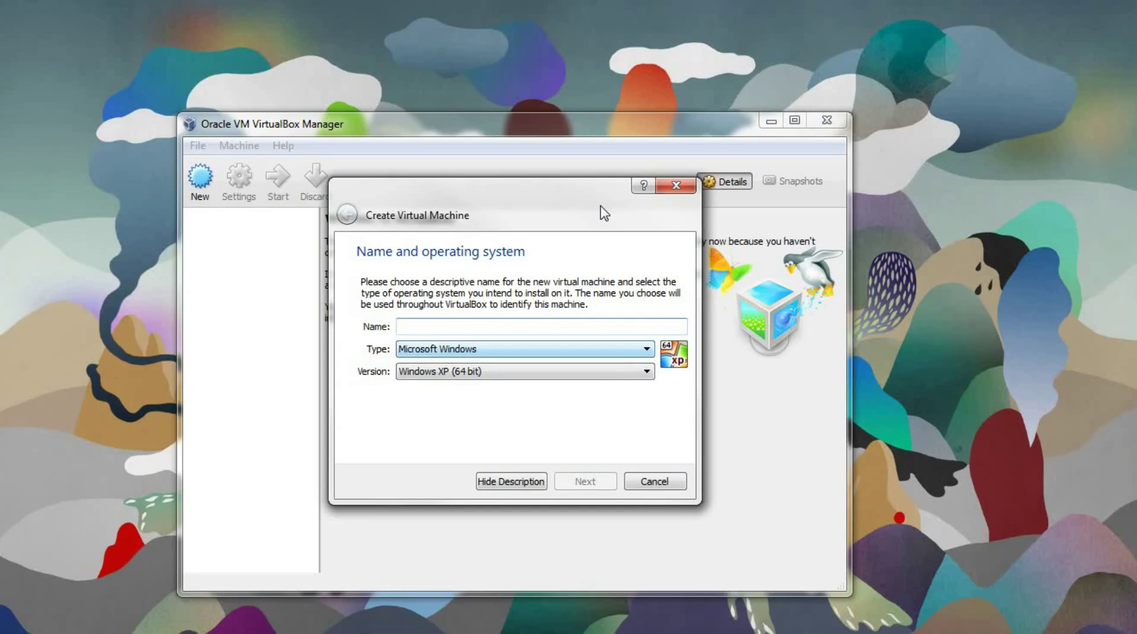
{"action": "left_click_drag", "start_coordinate": [596, 203], "coordinate": [453, 161]}
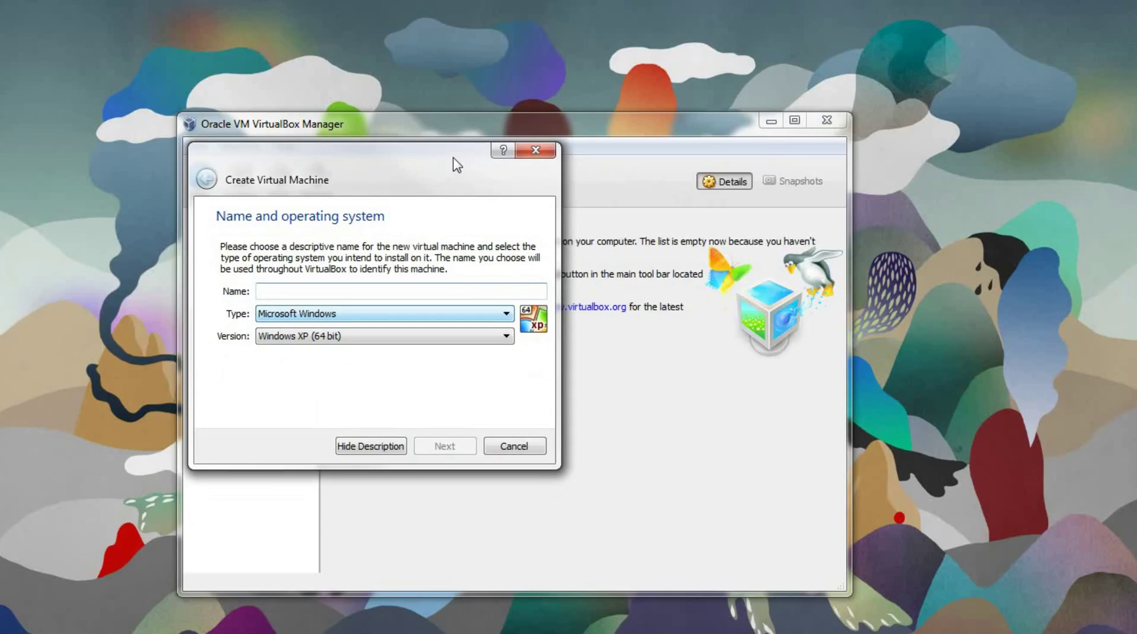
{"action": "left_click_drag", "start_coordinate": [453, 159], "coordinate": [578, 159]}
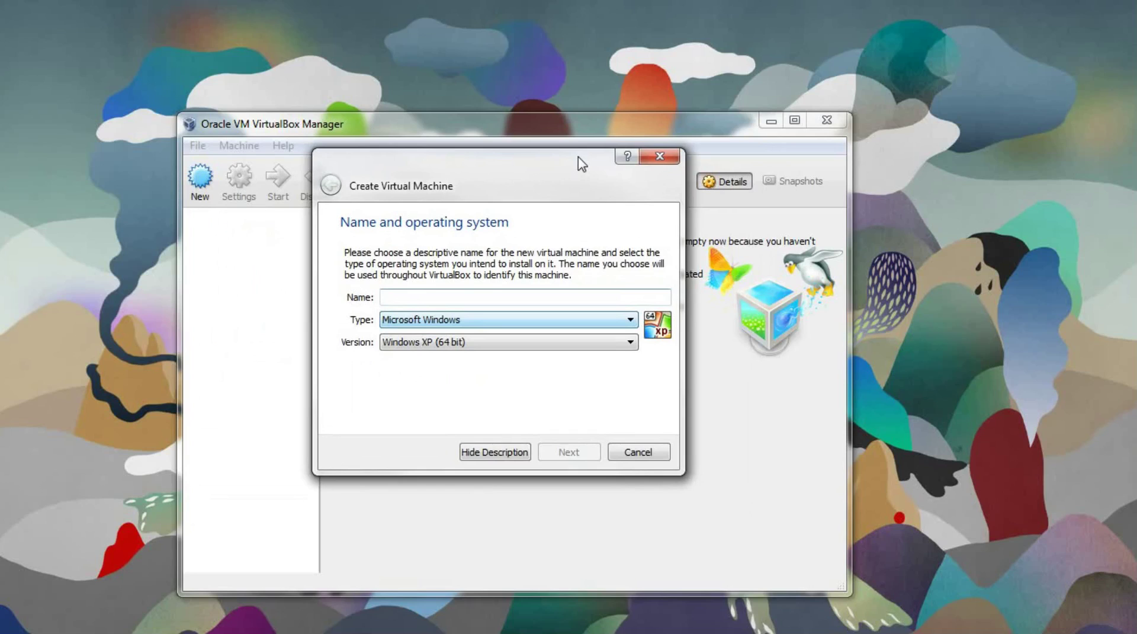
{"action": "left_click_drag", "start_coordinate": [520, 175], "coordinate": [414, 178]}
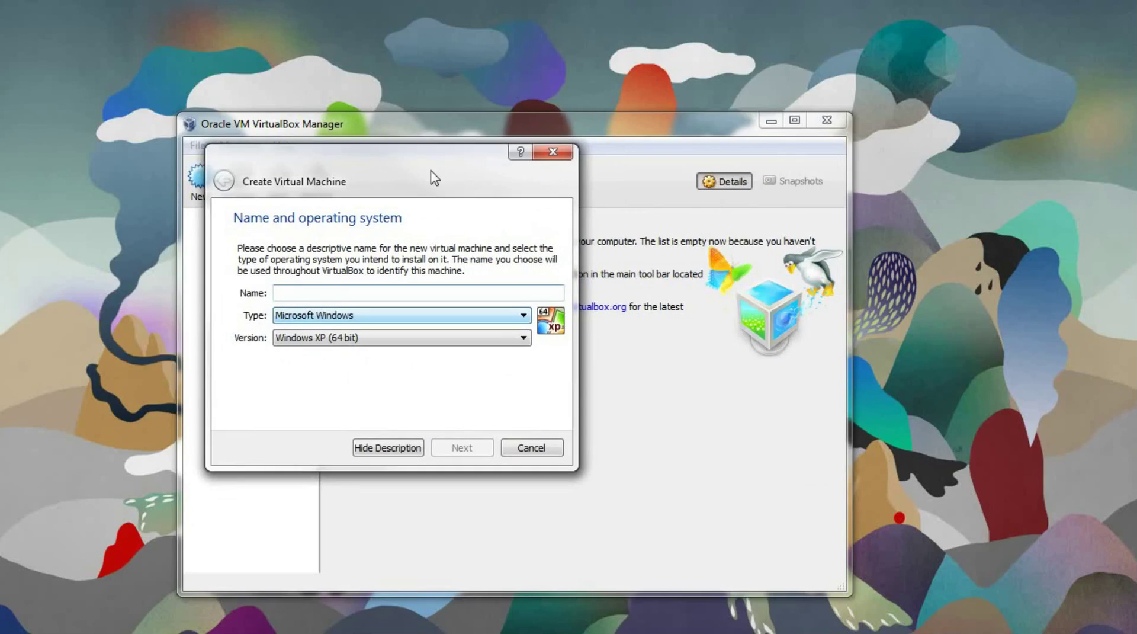
{"action": "left_click_drag", "start_coordinate": [435, 178], "coordinate": [495, 180]}
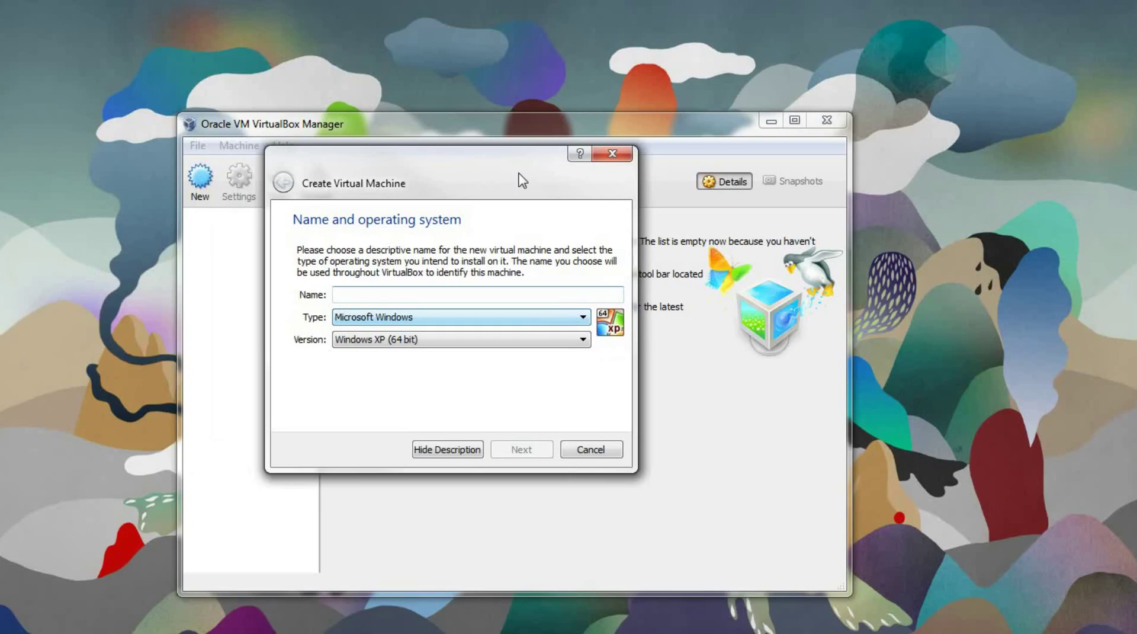
{"action": "left_click", "coordinate": [613, 154]}
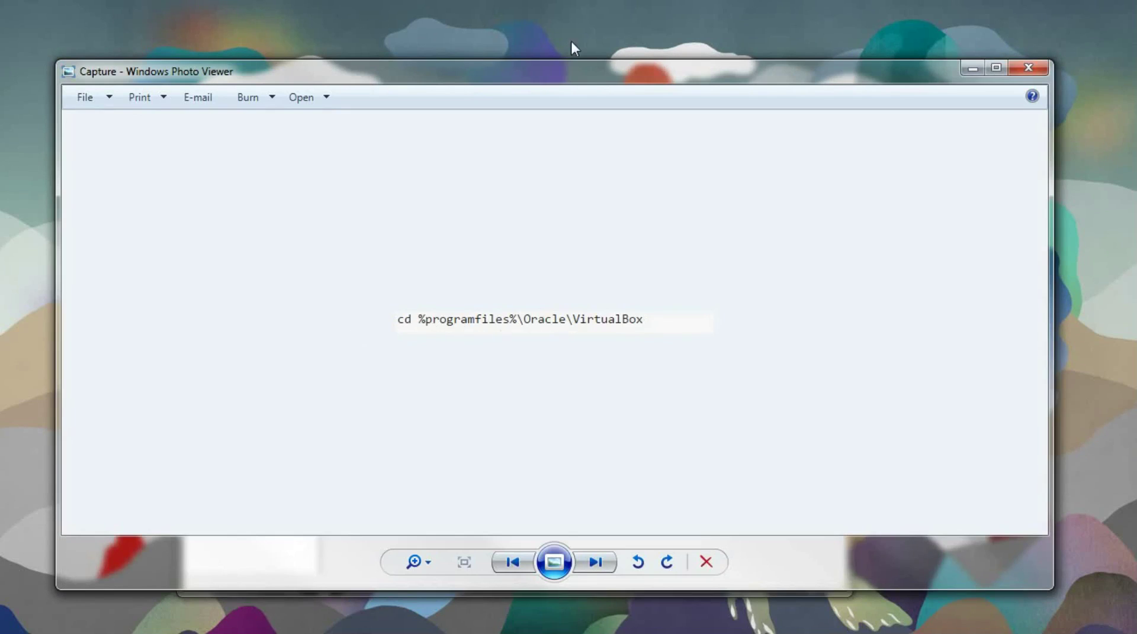
Change the Command Prompt's working directory with cd %programfiles%\Oracle\VirtualBox
{"action": "left_click_drag", "start_coordinate": [573, 62], "coordinate": [755, 66]}
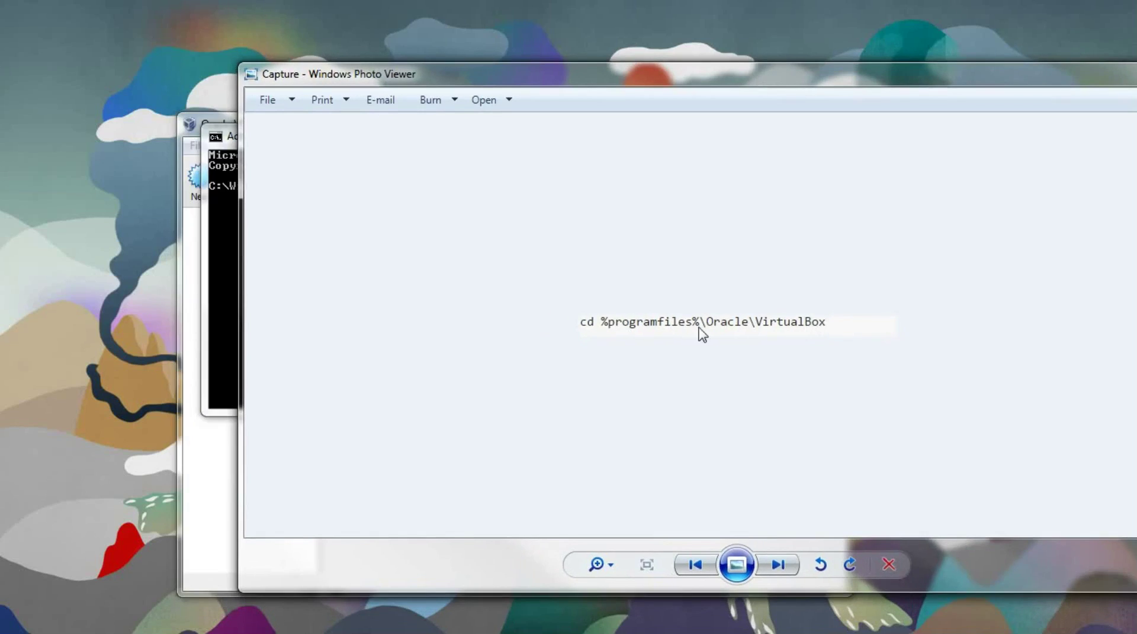
{"action": "left_click_drag", "start_coordinate": [650, 68], "coordinate": [502, 80]}
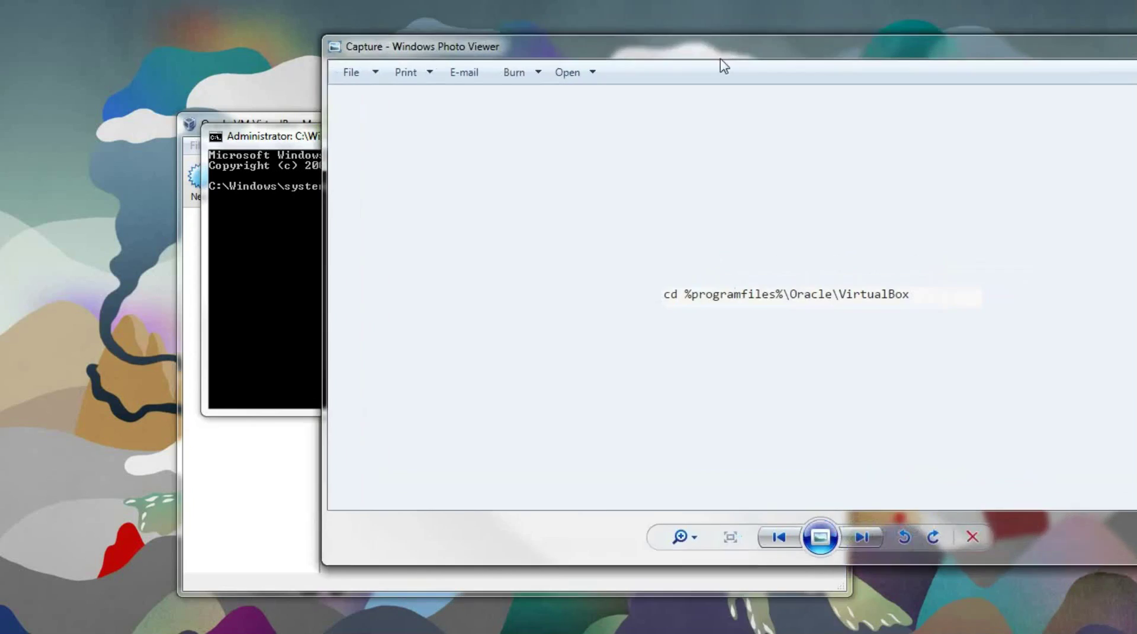
{"action": "left_click_drag", "start_coordinate": [529, 86], "coordinate": [675, 175]}
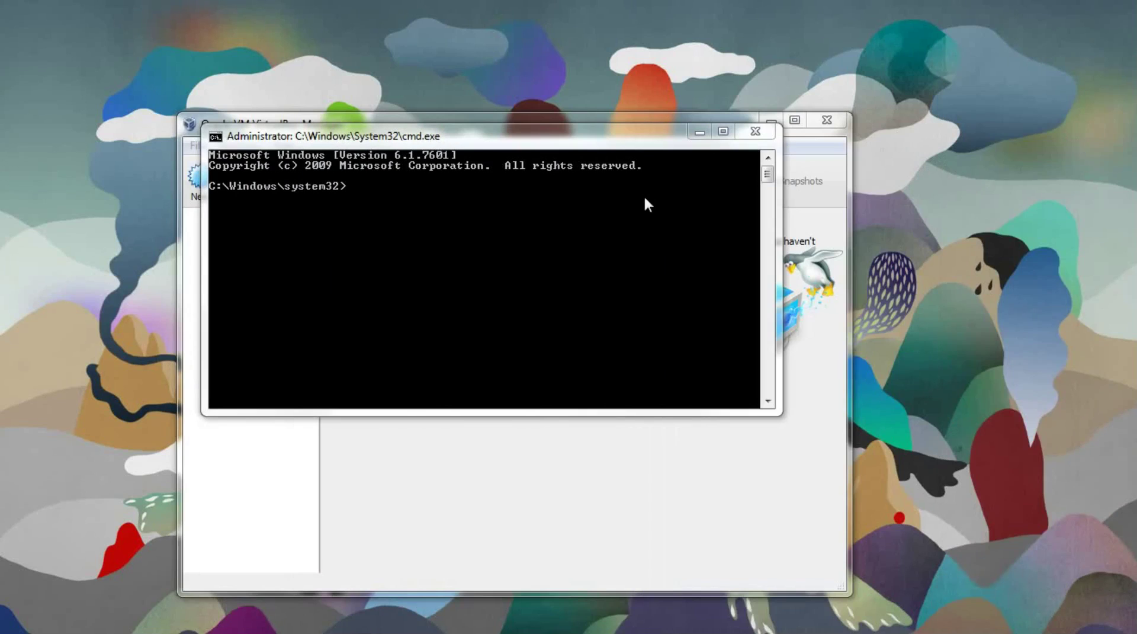
{"action": "left_click", "coordinate": [486, 223]}
{"action": "right_click", "coordinate": [386, 196]}
{"action": "left_click", "coordinate": [432, 244]}
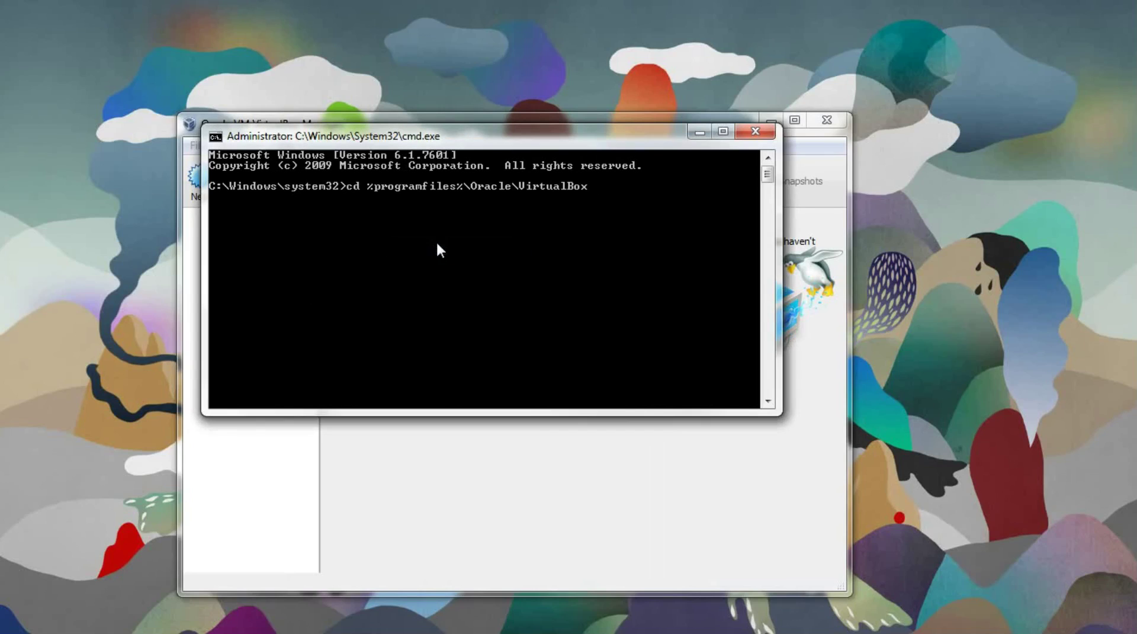
{"action": "key", "text": "Return"}
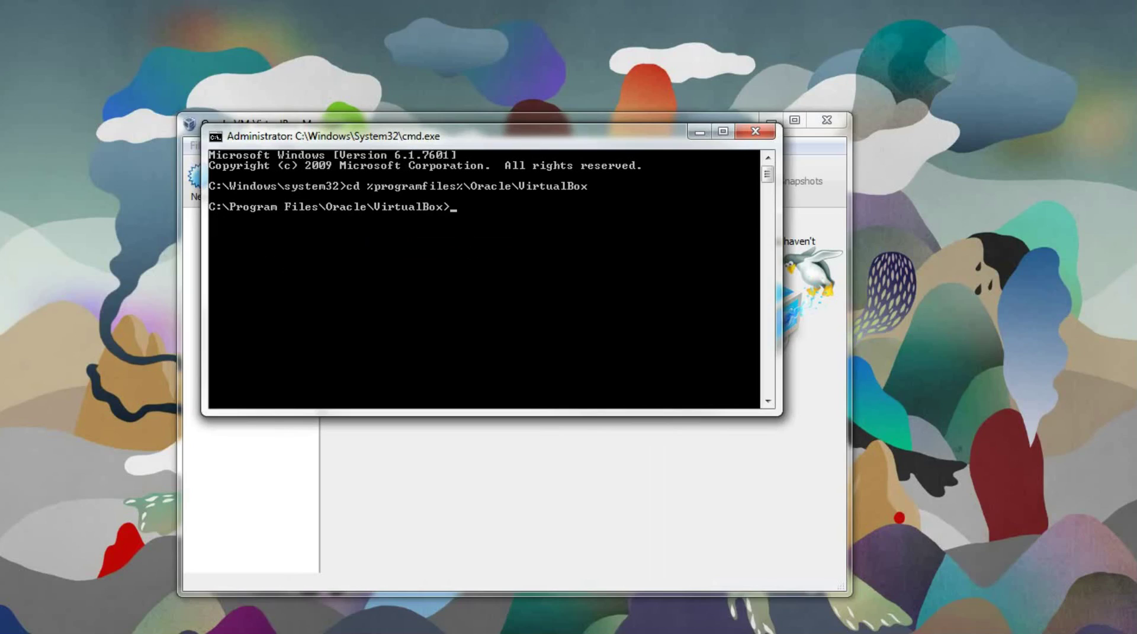
Switch to Computer Management and look up the USB drive's disk number in Disk Management
{"action": "key", "text": "alt+Tab"}
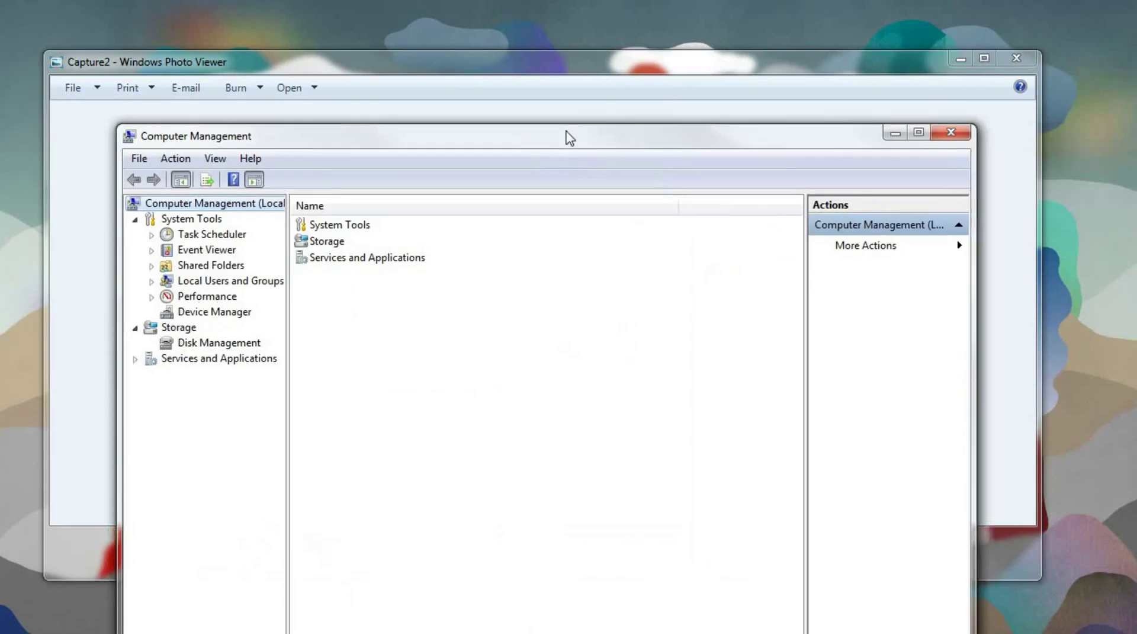
{"action": "left_click_drag", "start_coordinate": [566, 134], "coordinate": [580, 69]}
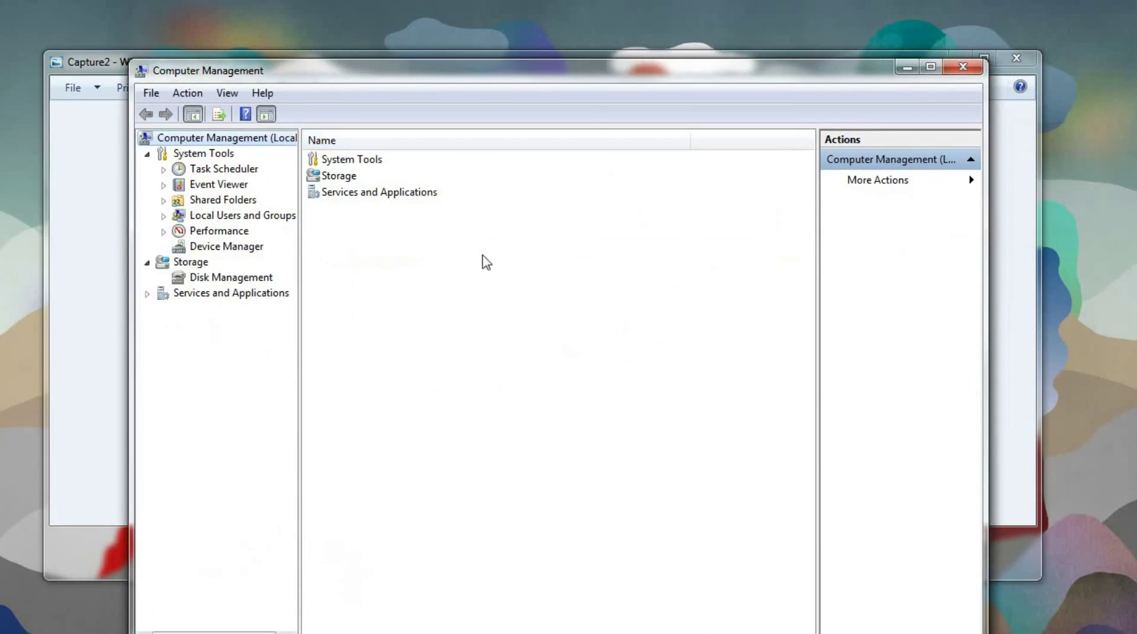
{"action": "left_click", "coordinate": [199, 278]}
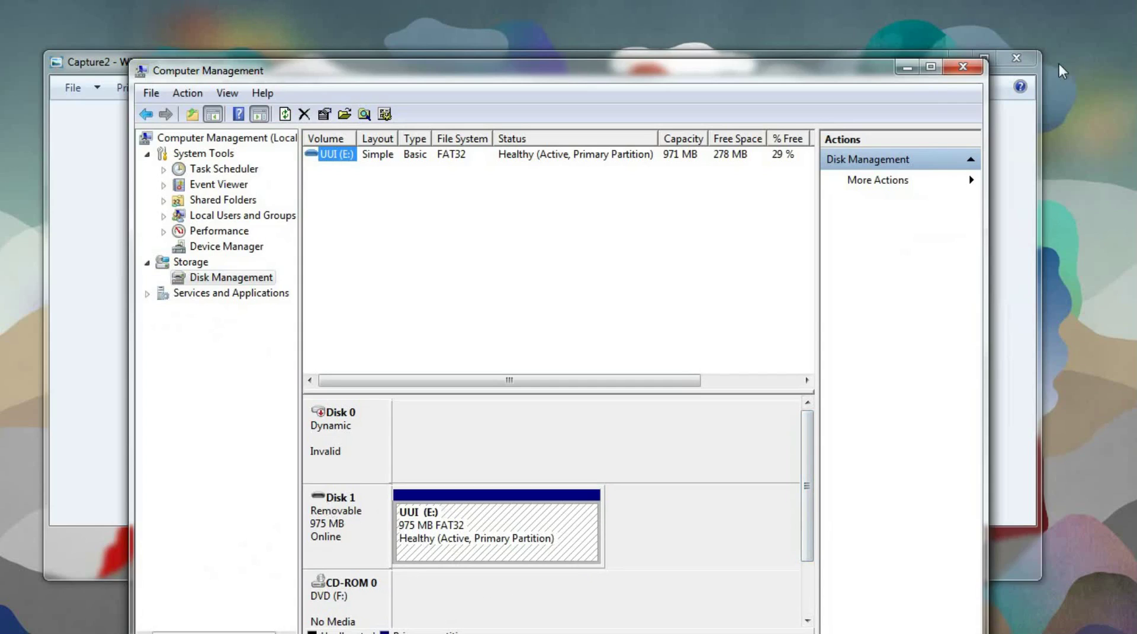
{"action": "left_click", "coordinate": [906, 67]}
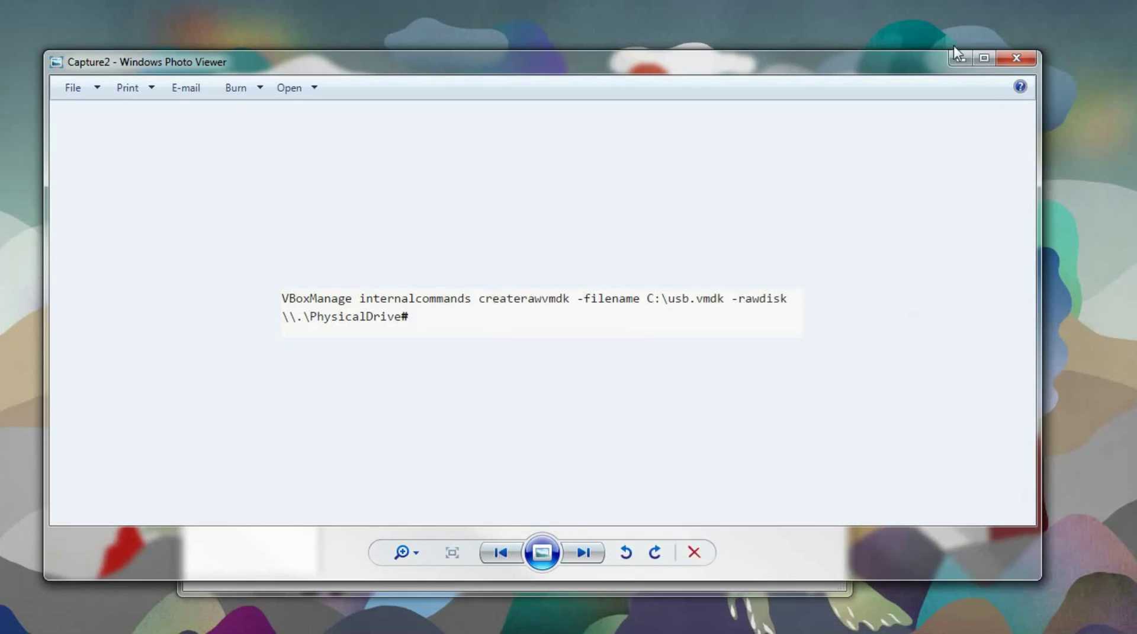
Run VBoxManage internalcommands createrawvmdk -filename C:\usb.vmdk -rawdisk \\.\PhysicalDrive1 in the Command Prompt
{"action": "left_click", "coordinate": [960, 59]}
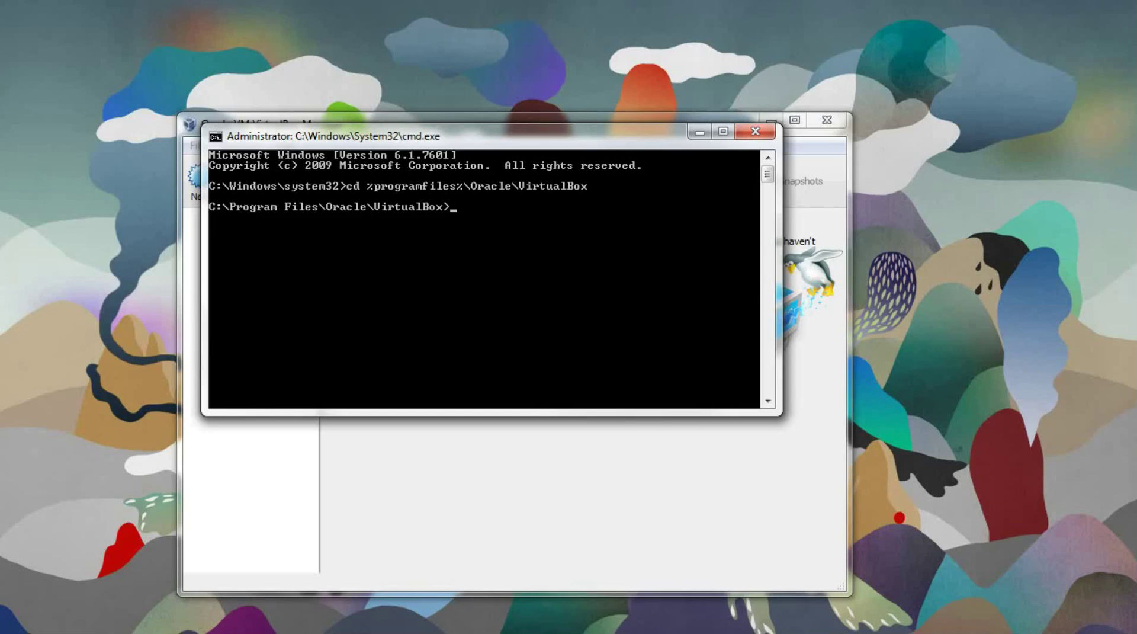
{"action": "key", "text": "alt+Tab"}
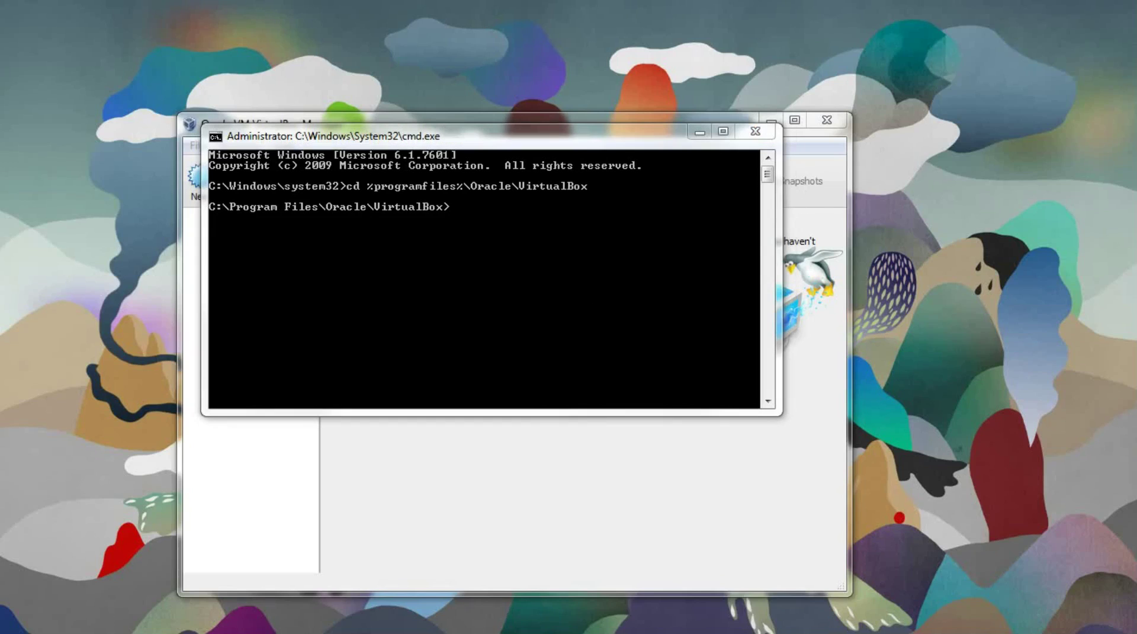
{"action": "key", "text": "alt+Tab"}
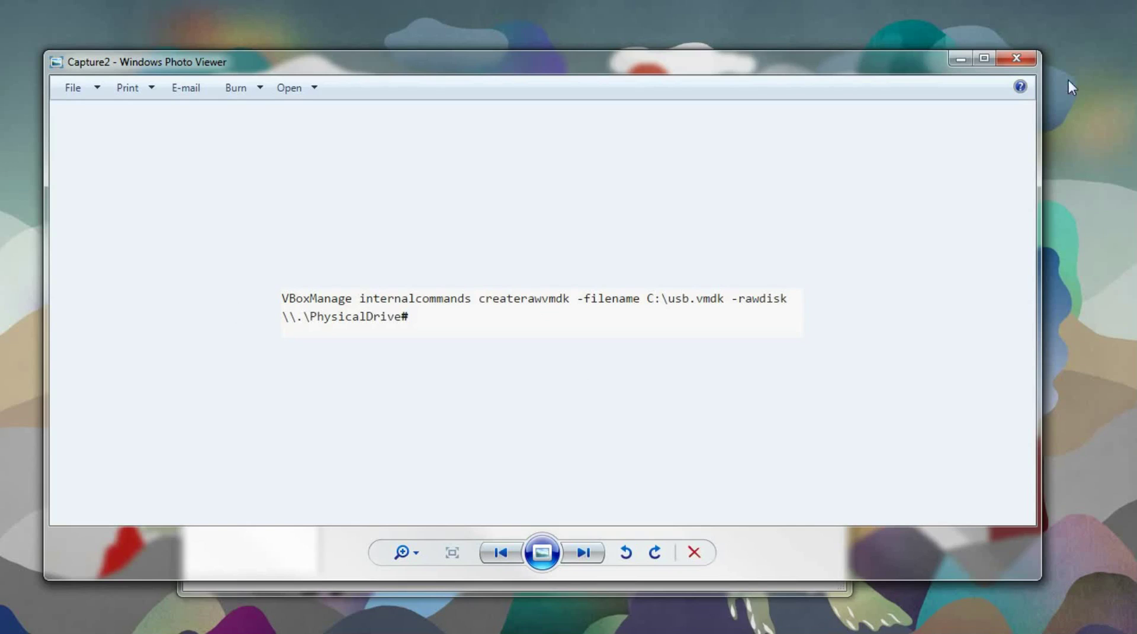
{"action": "left_click", "coordinate": [968, 60]}
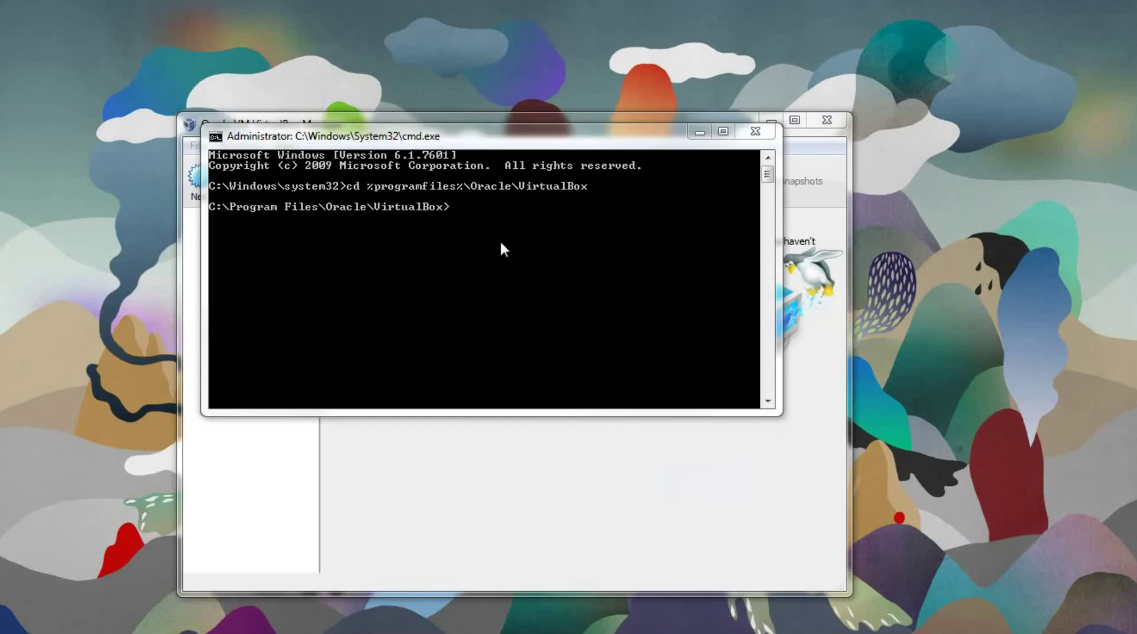
{"action": "right_click", "coordinate": [472, 250]}
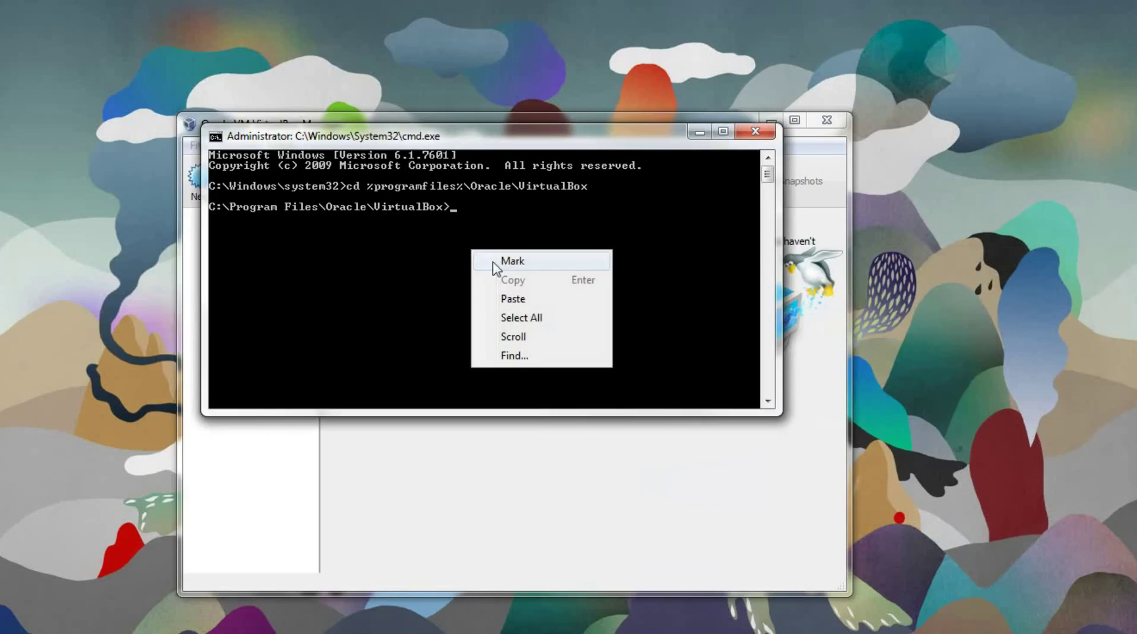
{"action": "left_click", "coordinate": [497, 299]}
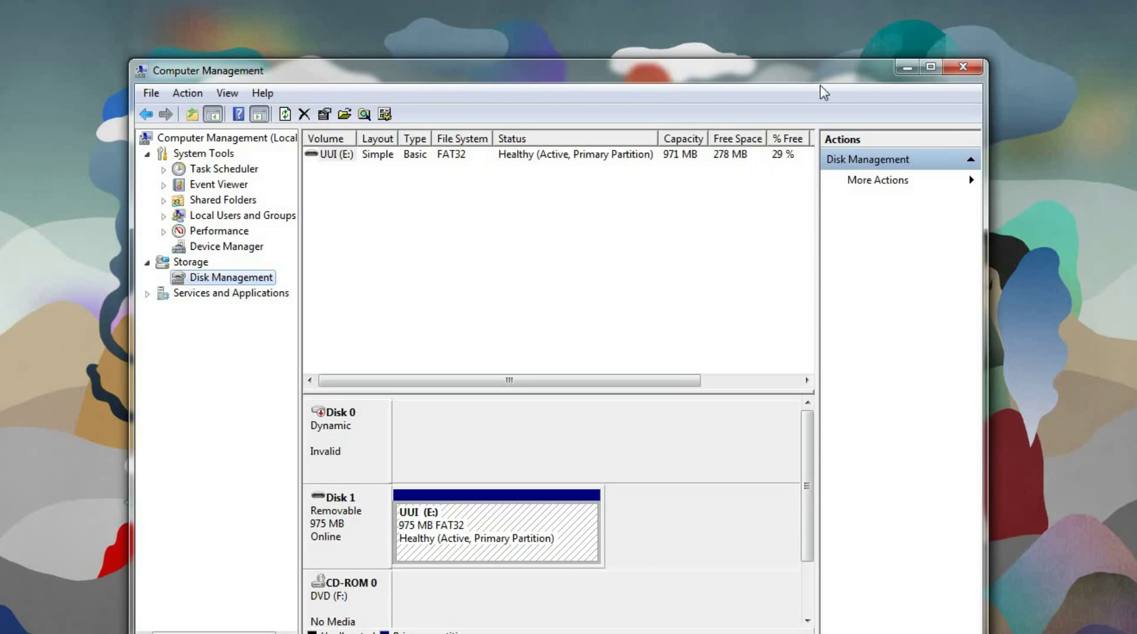
{"action": "left_click", "coordinate": [906, 67]}
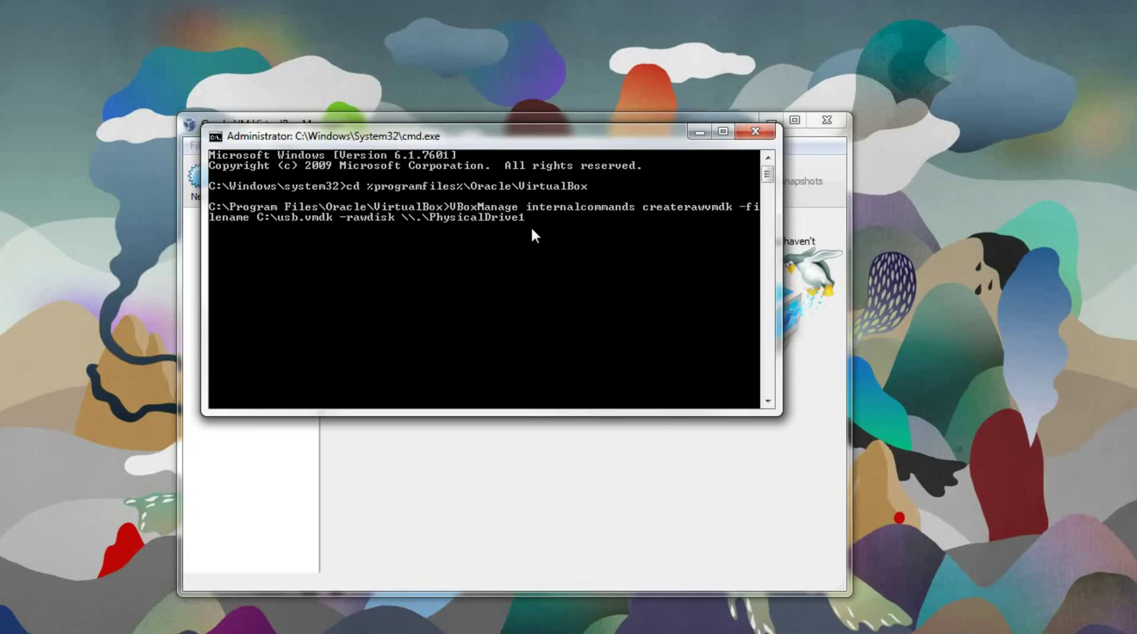
{"action": "key", "text": "Return"}
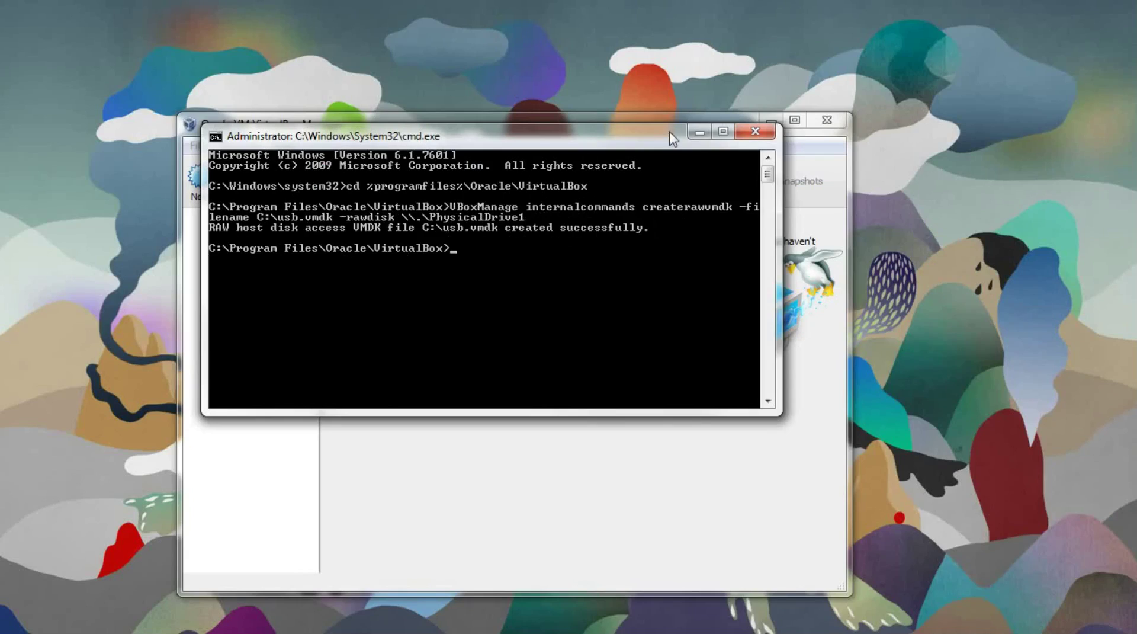
Minimize the Command Prompt and start a new virtual machine in VirtualBox named Luna with type Linux
{"action": "left_click", "coordinate": [699, 133]}
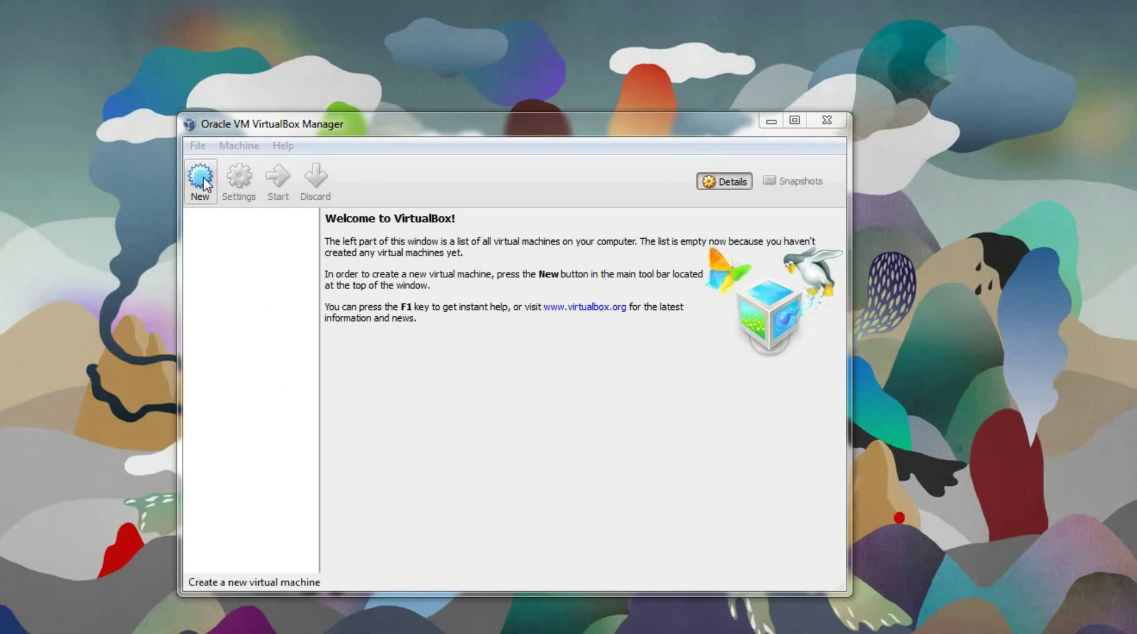
{"action": "left_click", "coordinate": [203, 182]}
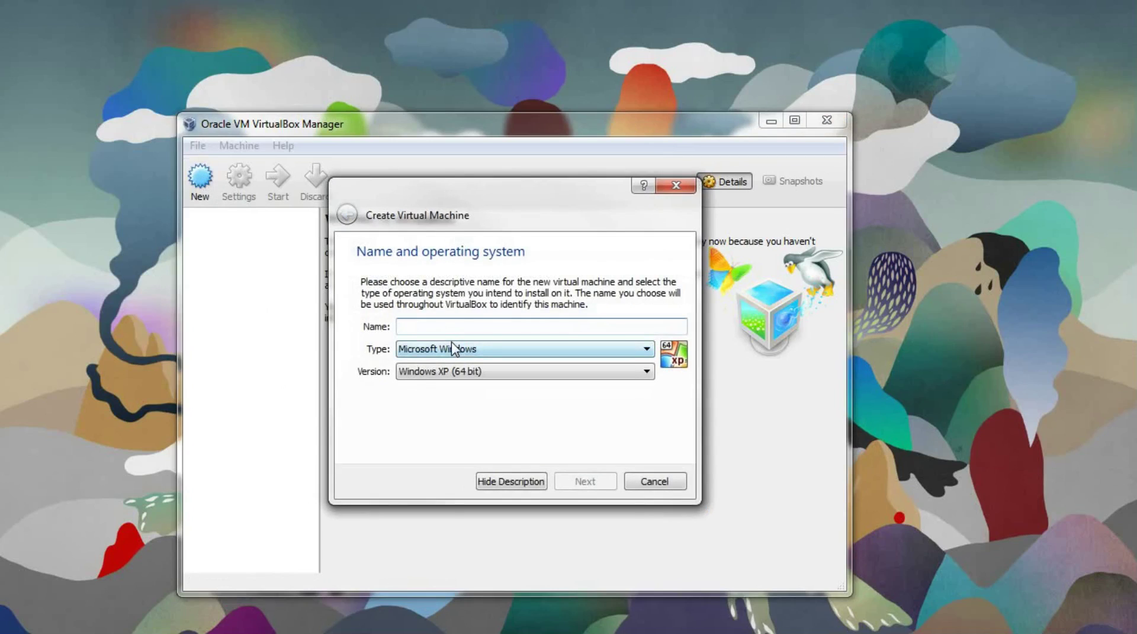
{"action": "type", "text": "Luna"}
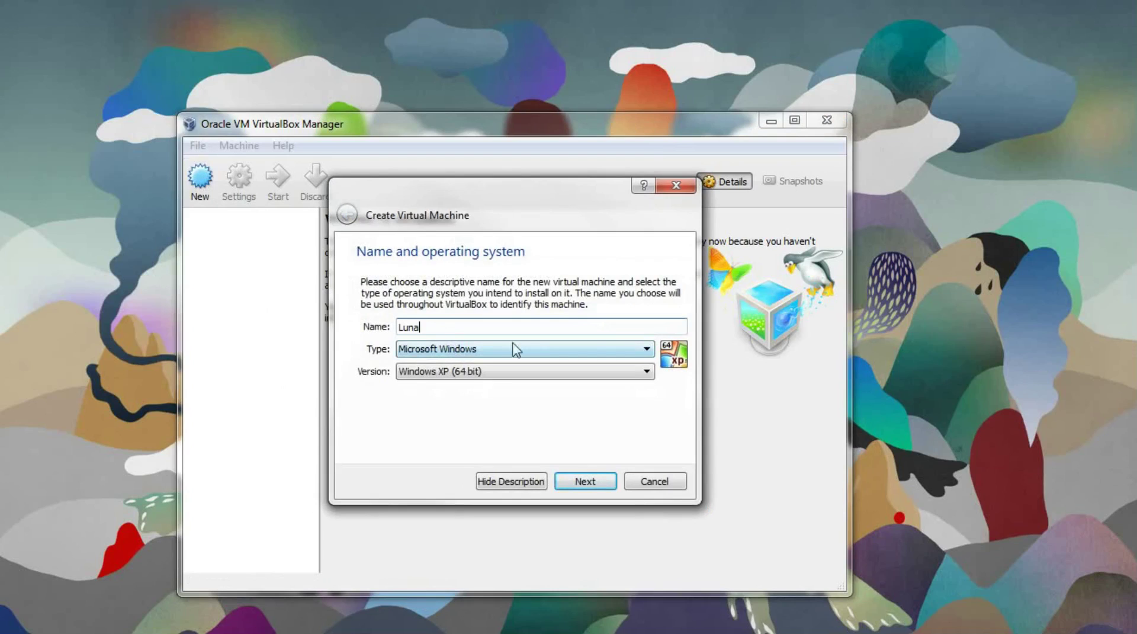
{"action": "left_click", "coordinate": [618, 348]}
{"action": "left_click", "coordinate": [569, 374]}
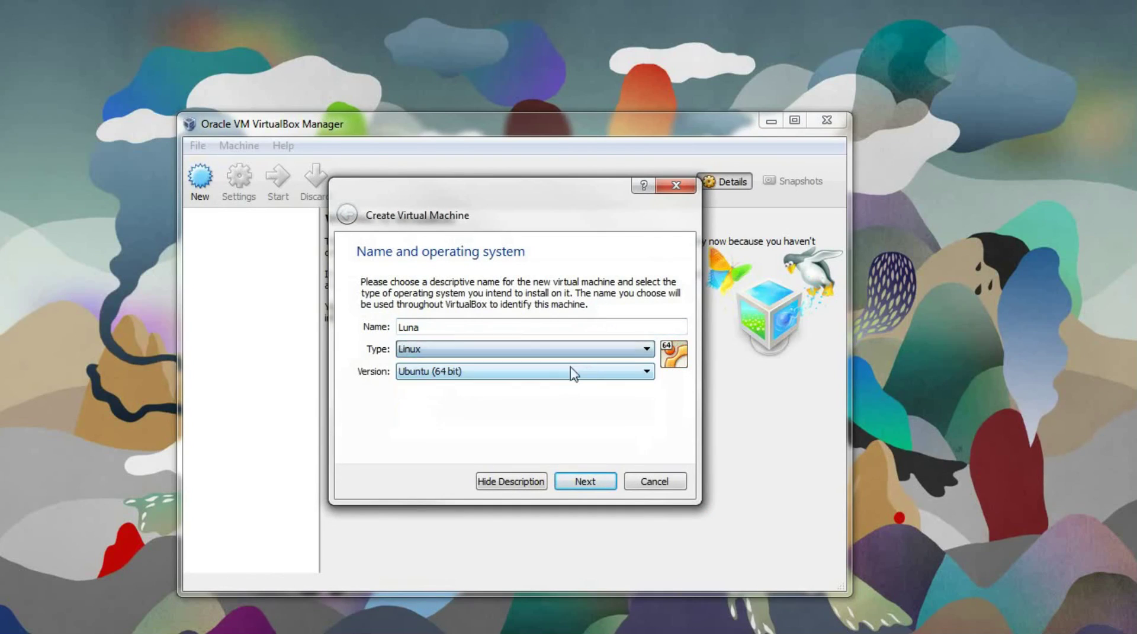
Set the new virtual machine's version to Ubuntu (64 bit) and proceed to the memory size page
{"action": "left_click", "coordinate": [642, 371]}
{"action": "scroll", "coordinate": [541, 429], "scroll_direction": "down", "scroll_amount": 2}
{"action": "scroll", "coordinate": [540, 432], "scroll_direction": "up", "scroll_amount": 7}
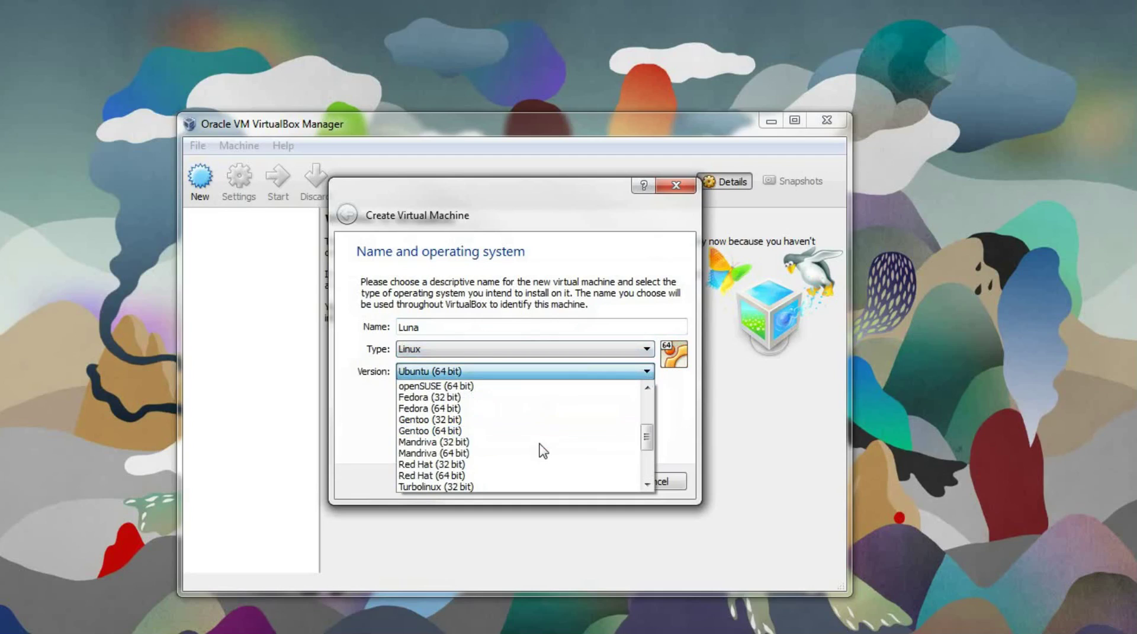
{"action": "scroll", "coordinate": [538, 432], "scroll_direction": "down", "scroll_amount": 1}
{"action": "scroll", "coordinate": [536, 429], "scroll_direction": "down", "scroll_amount": 5}
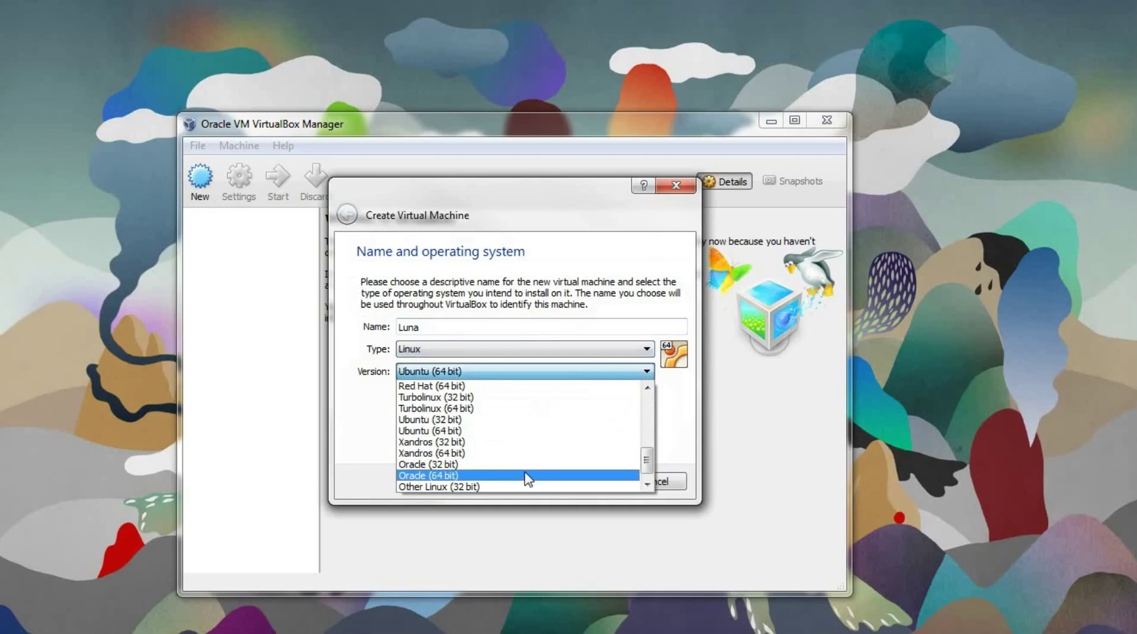
{"action": "left_click", "coordinate": [483, 430]}
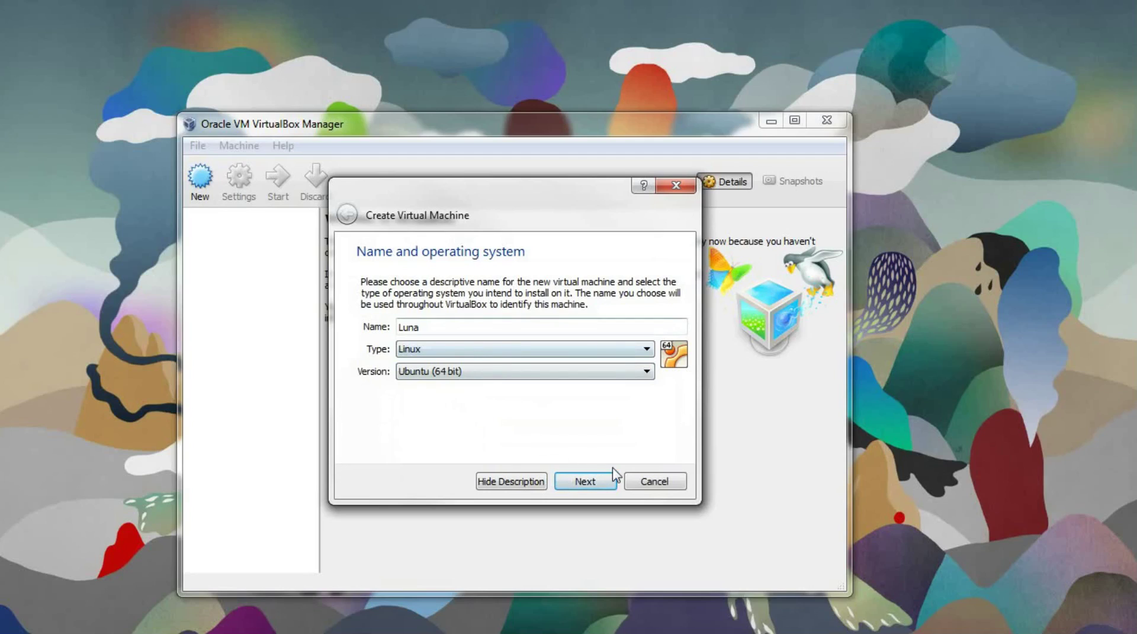
{"action": "left_click", "coordinate": [578, 483]}
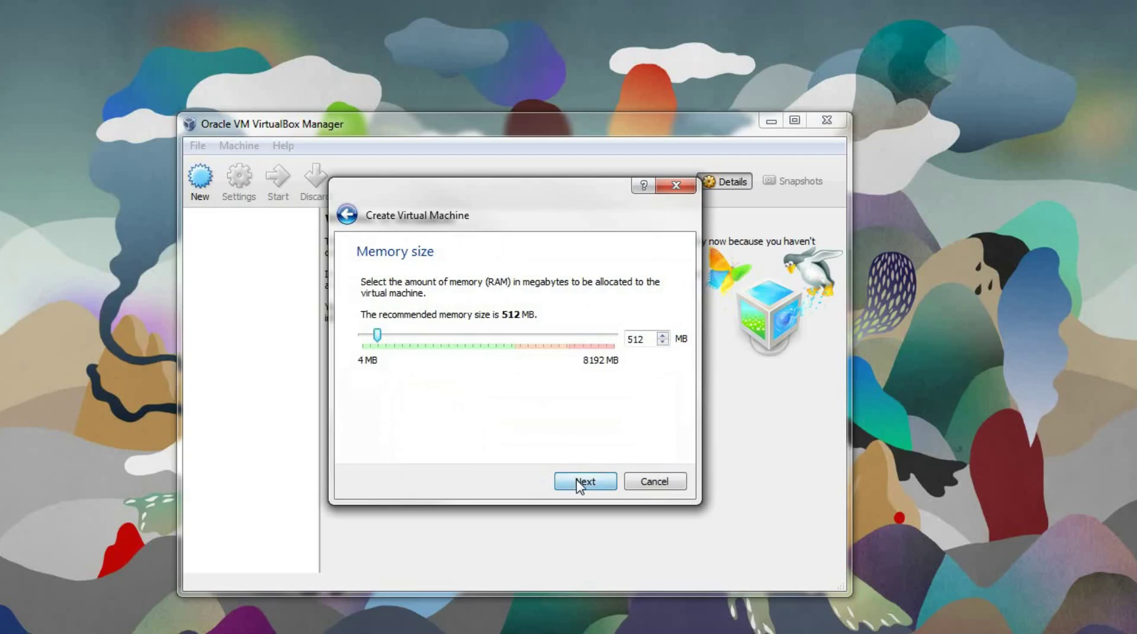
Allocate 2048 MB of memory to the virtual machine and proceed to the hard drive page
{"action": "left_click", "coordinate": [412, 344]}
{"action": "left_click_drag", "start_coordinate": [413, 343], "coordinate": [434, 343]}
{"action": "left_click", "coordinate": [434, 343]}
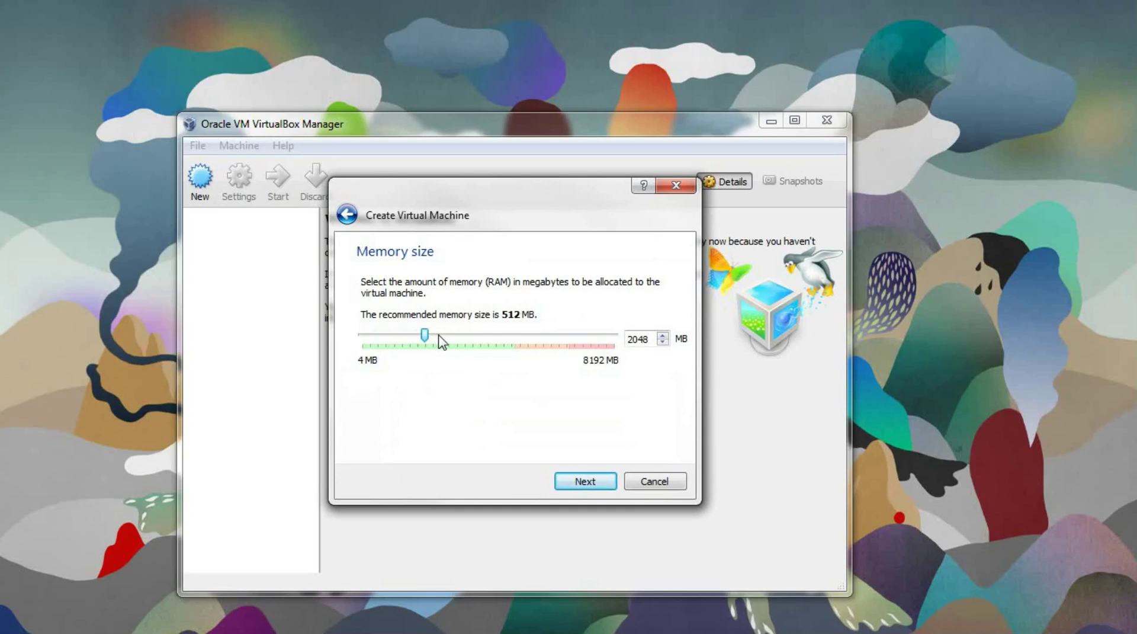
{"action": "left_click", "coordinate": [571, 480]}
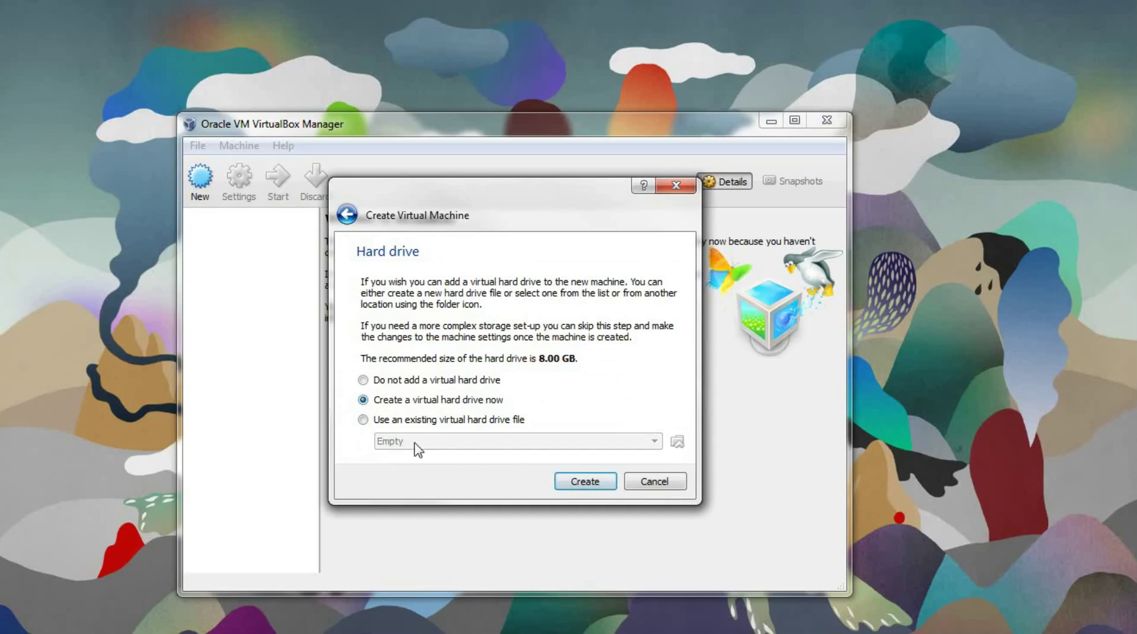
Use the existing virtual hard drive file C:\usb.vmdk for the Luna machine and create it
{"action": "left_click", "coordinate": [364, 420]}
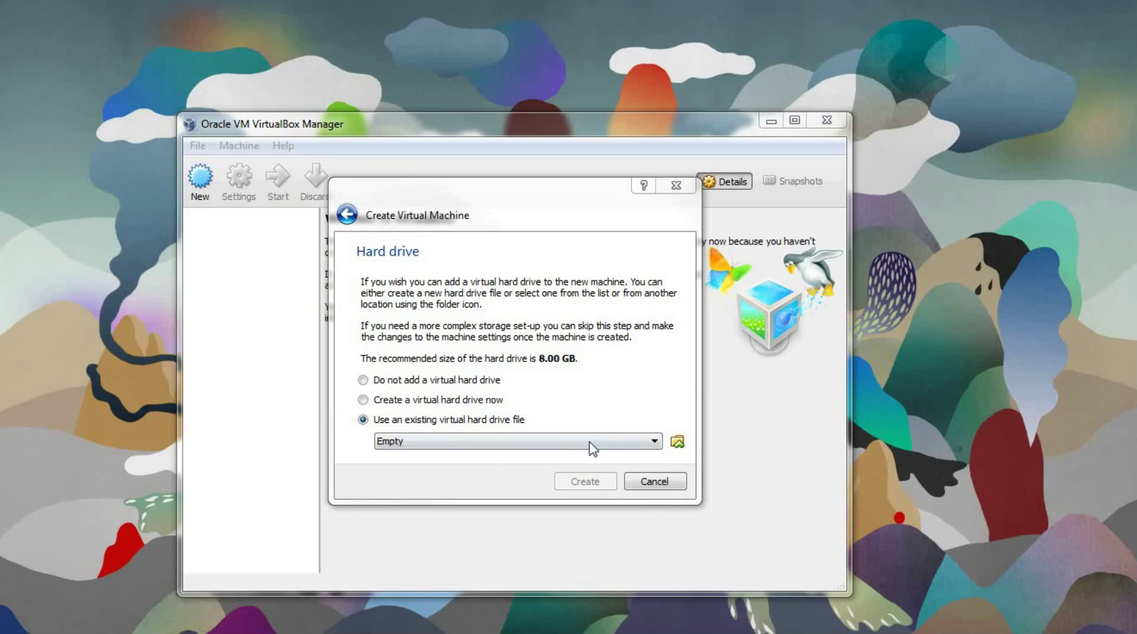
{"action": "left_click", "coordinate": [652, 441]}
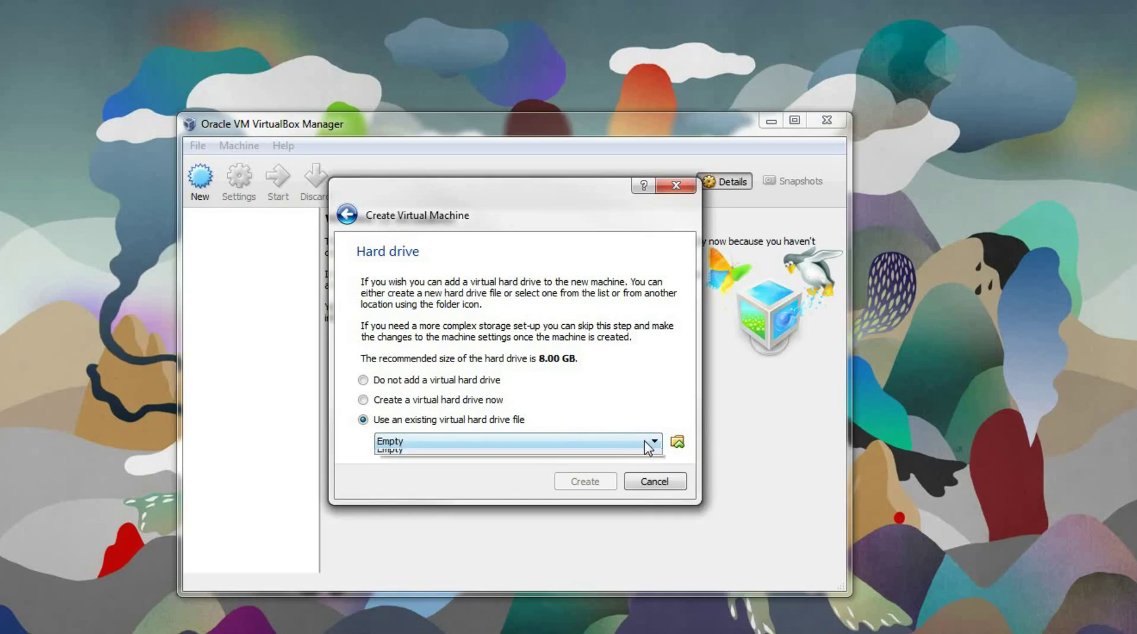
{"action": "left_click", "coordinate": [465, 441]}
{"action": "left_click", "coordinate": [677, 441]}
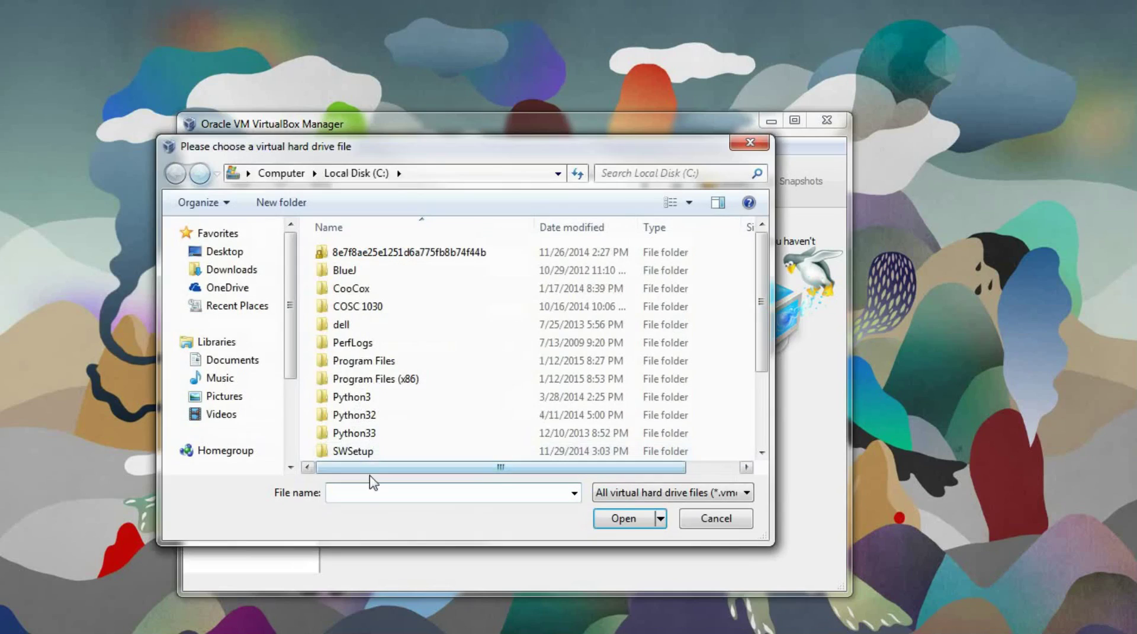
{"action": "right_click", "coordinate": [343, 492]}
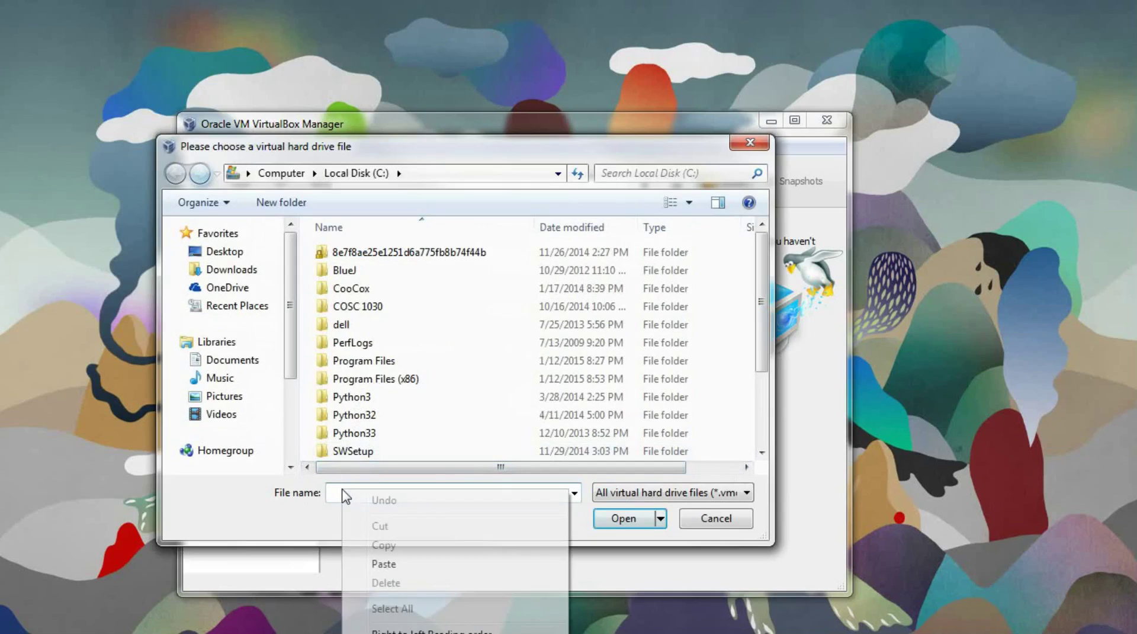
{"action": "left_click", "coordinate": [401, 563]}
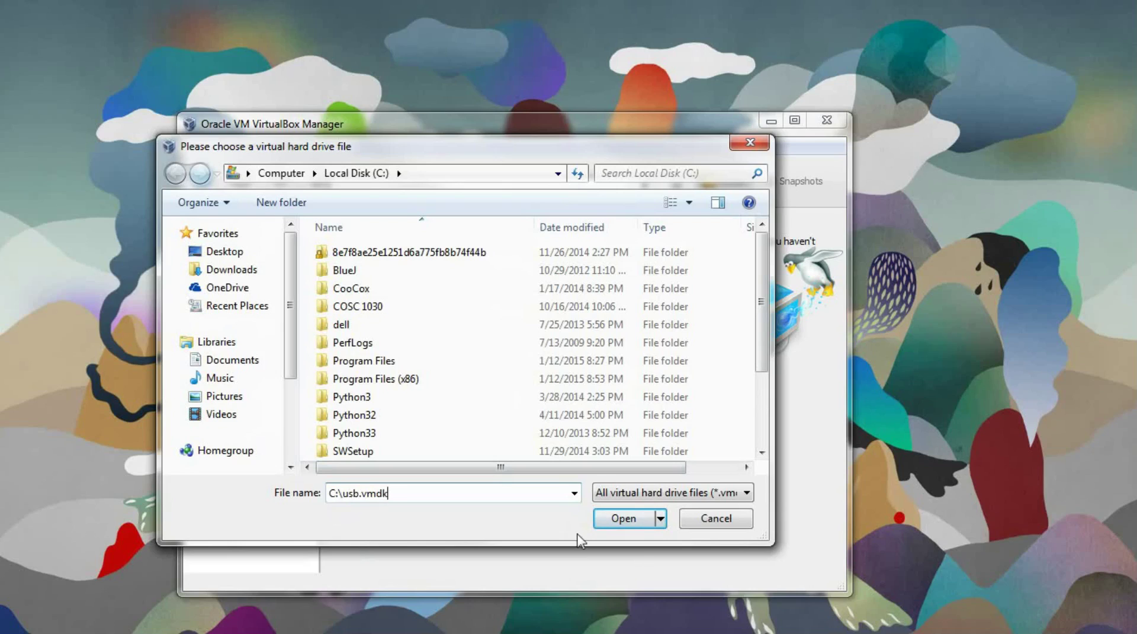
{"action": "left_click", "coordinate": [627, 519]}
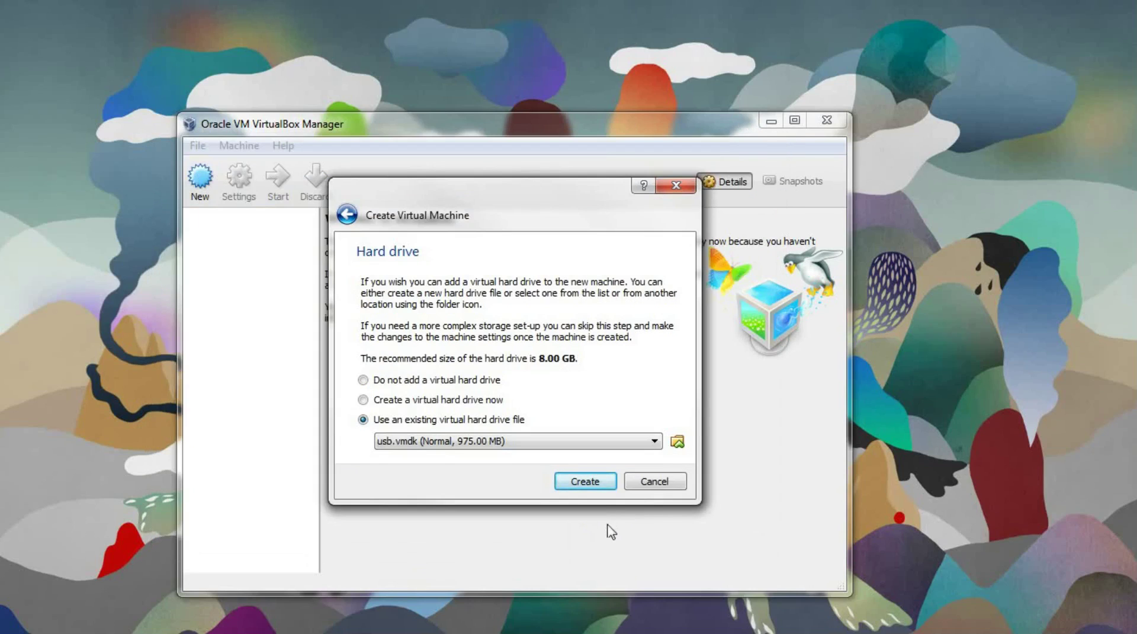
{"action": "left_click", "coordinate": [599, 487]}
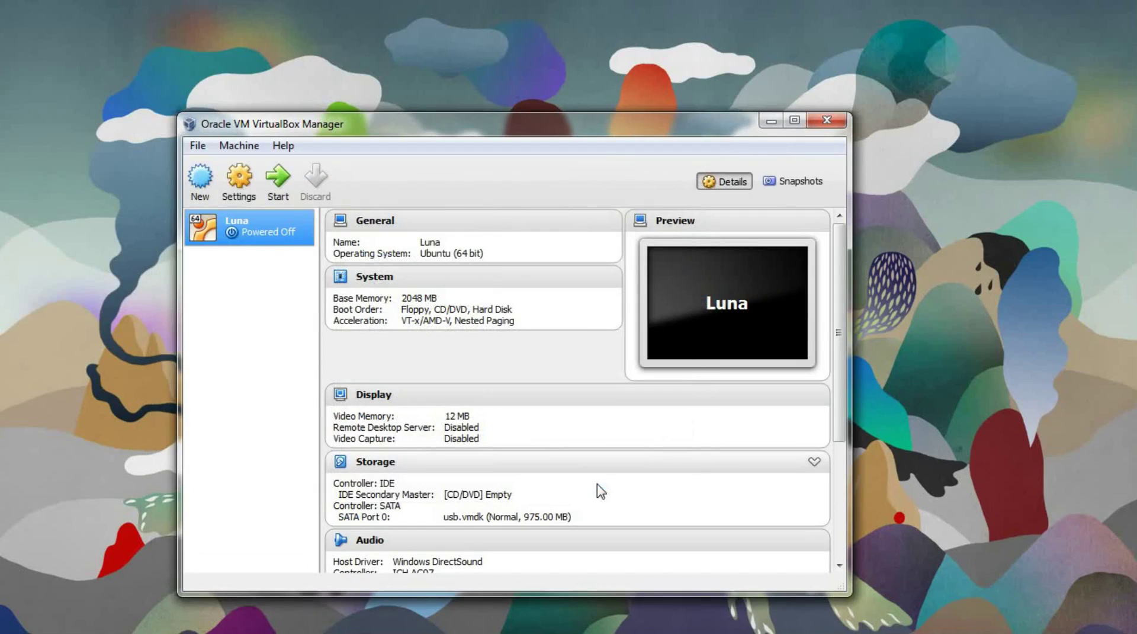
Start the Luna virtual machine so it boots elementary OS from the USB drive
{"action": "double_click", "coordinate": [286, 229]}
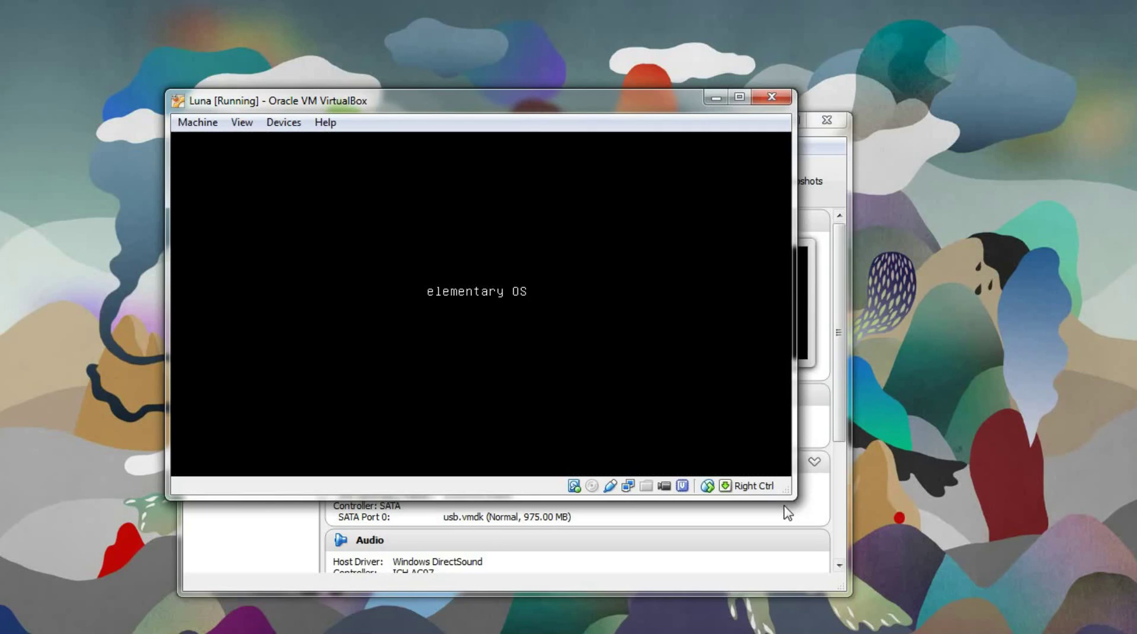
{"action": "left_click_drag", "start_coordinate": [801, 512], "coordinate": [850, 590]}
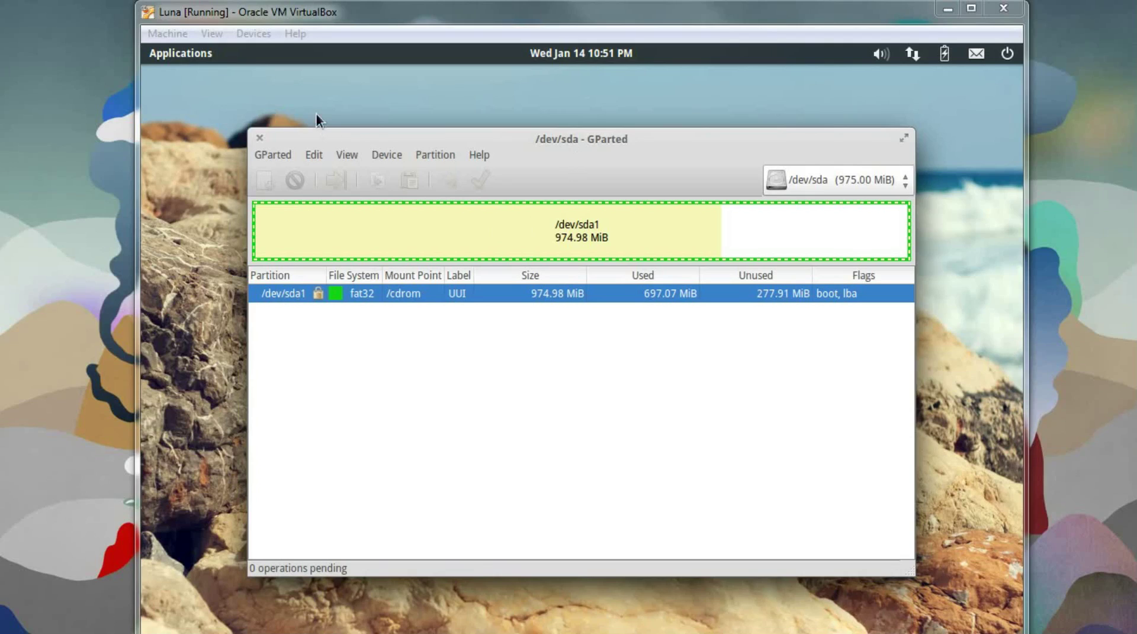
Close GParted in the guest and continue the elementary OS installer past the Welcome page with English selected
{"action": "left_click", "coordinate": [261, 138]}
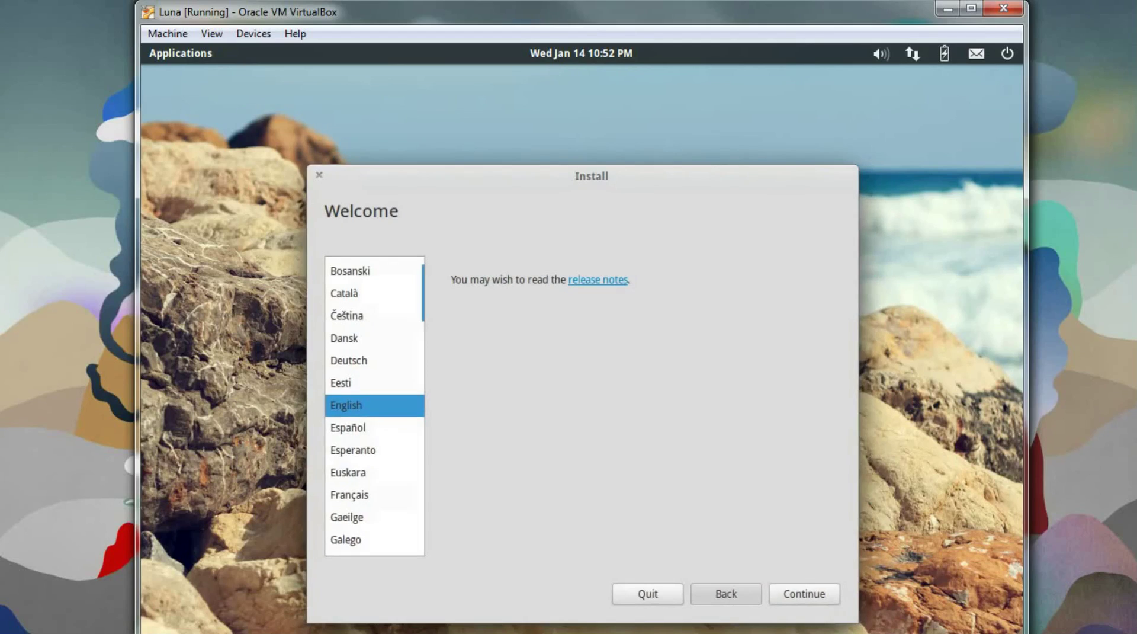
{"action": "left_click", "coordinate": [807, 597]}
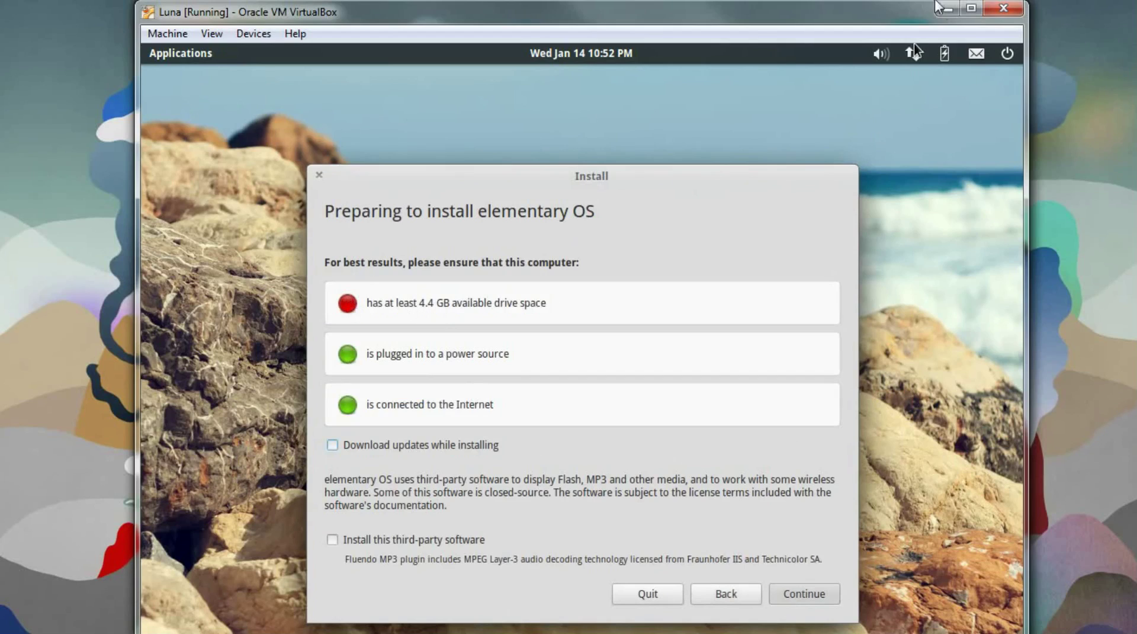
Minimize the virtual machine window and examine the IDE and SATA controllers in Luna's storage settings
{"action": "left_click", "coordinate": [947, 8]}
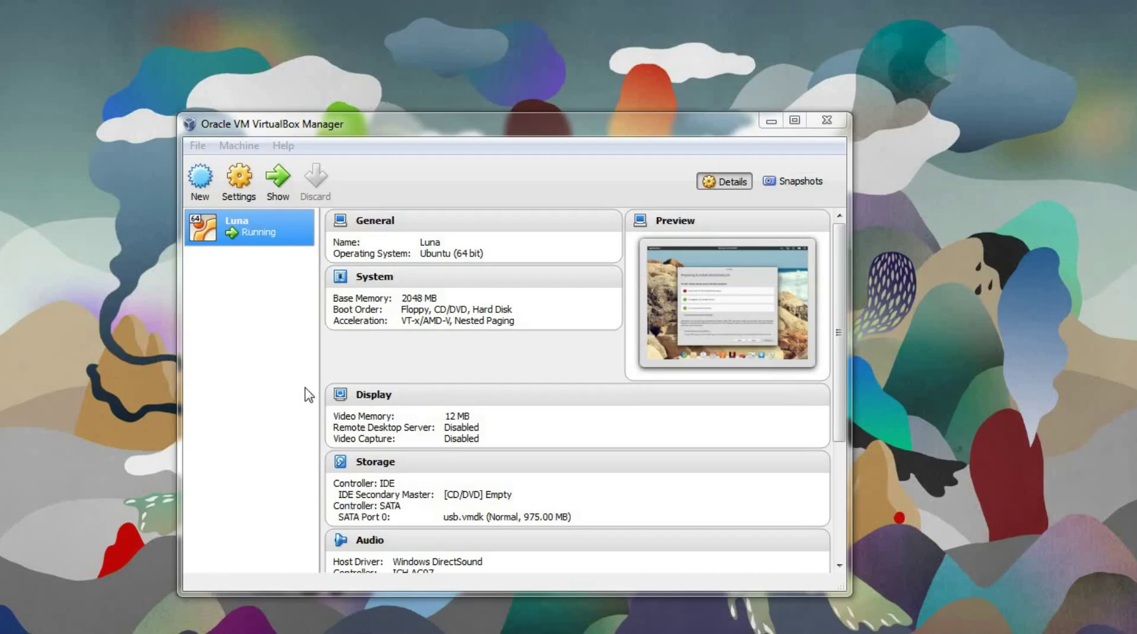
{"action": "right_click", "coordinate": [247, 231]}
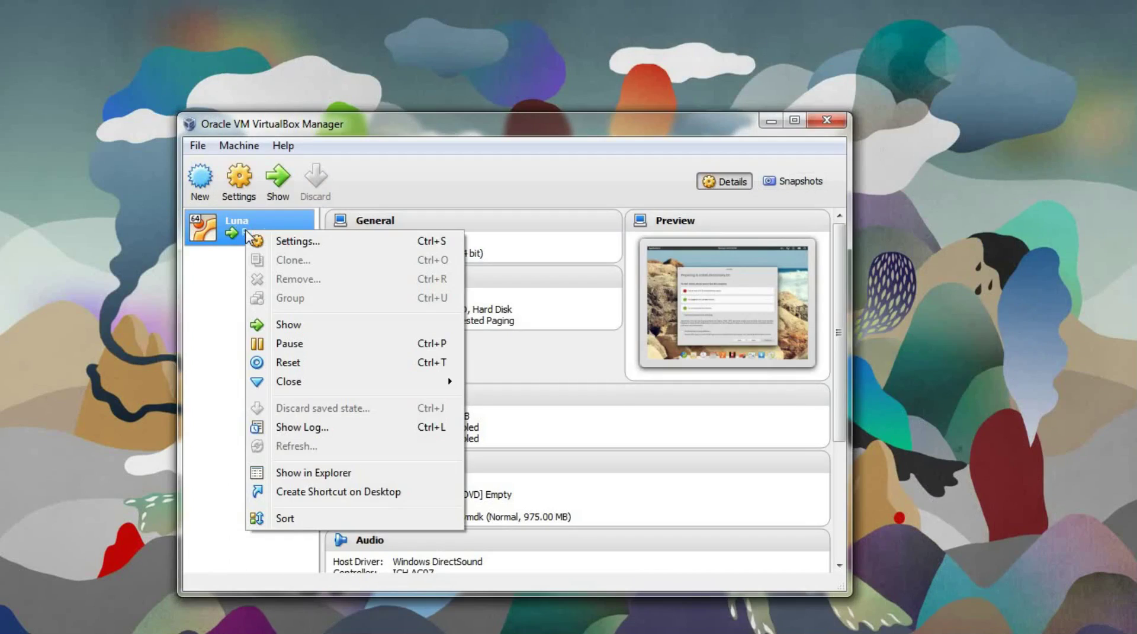
{"action": "left_click", "coordinate": [278, 241]}
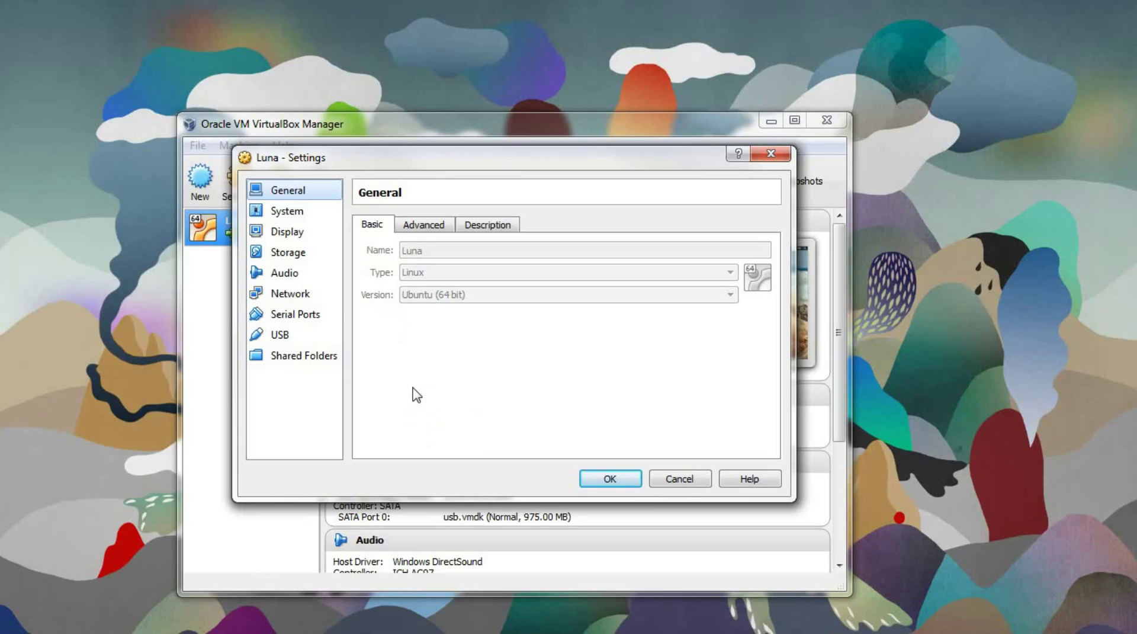
{"action": "left_click", "coordinate": [291, 252]}
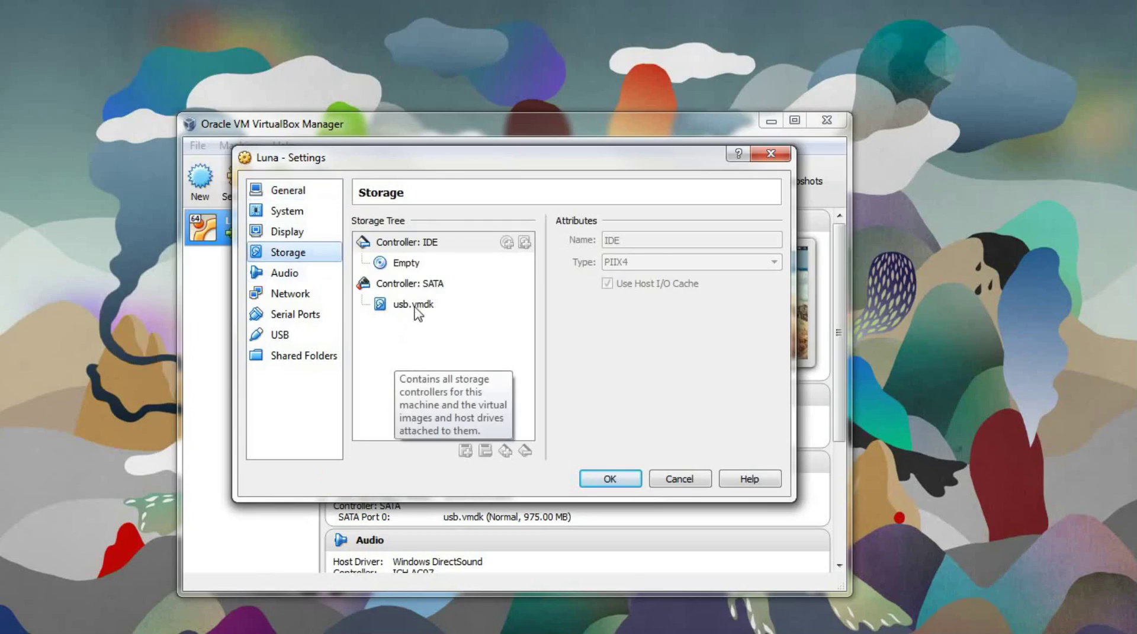
{"action": "left_click", "coordinate": [414, 268]}
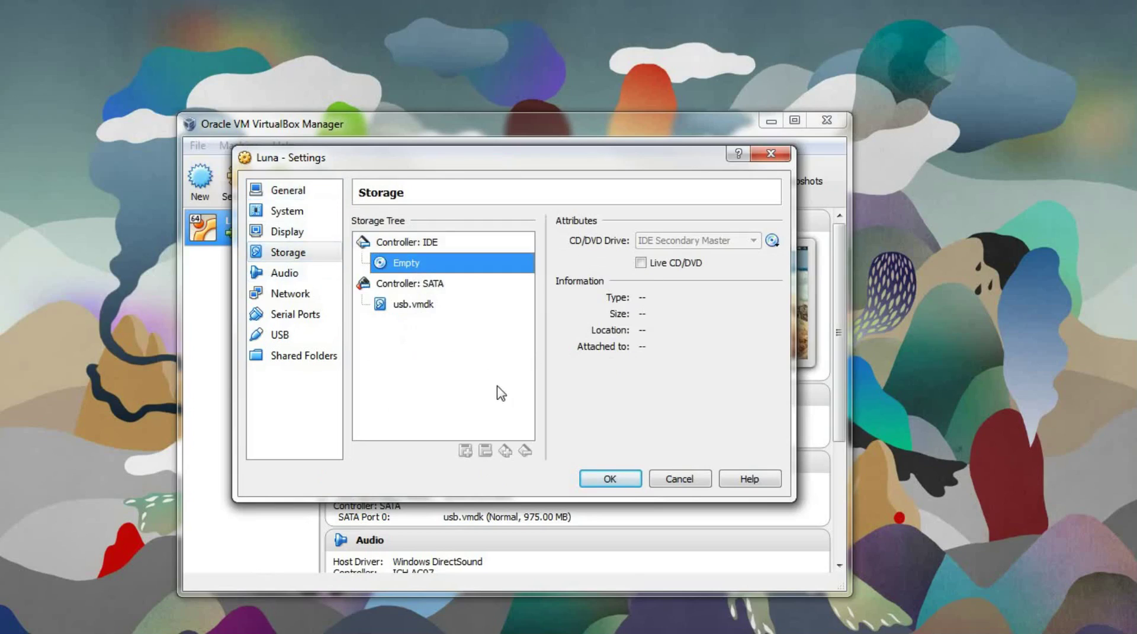
{"action": "left_click", "coordinate": [426, 286]}
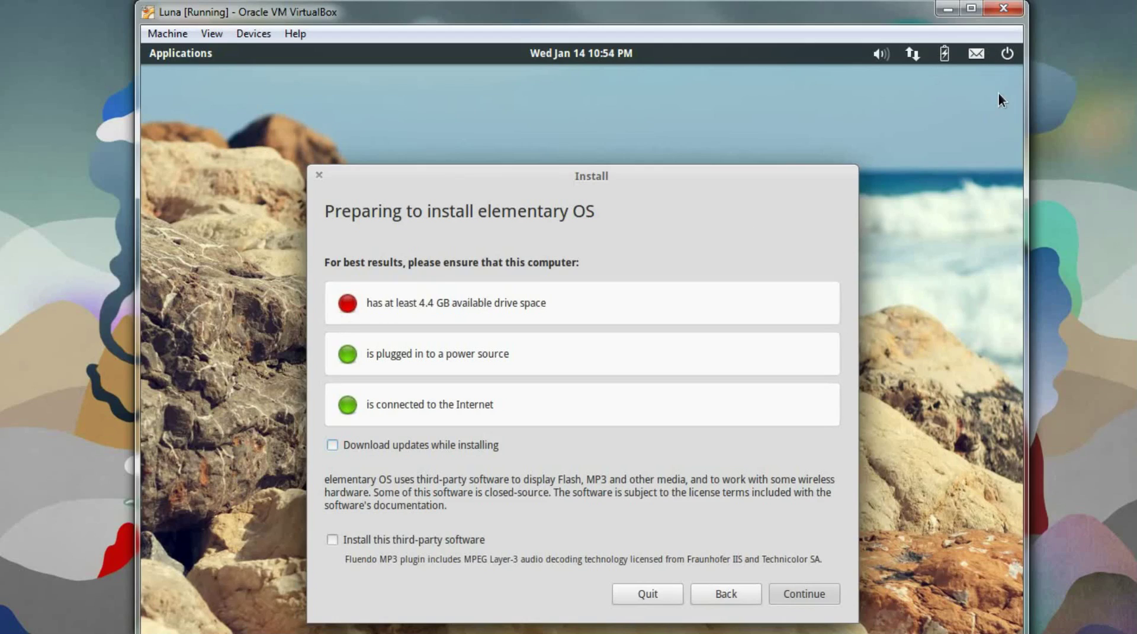
Shut down elementary OS from within the Luna virtual machine and confirm the shutdown
{"action": "left_click", "coordinate": [1007, 53]}
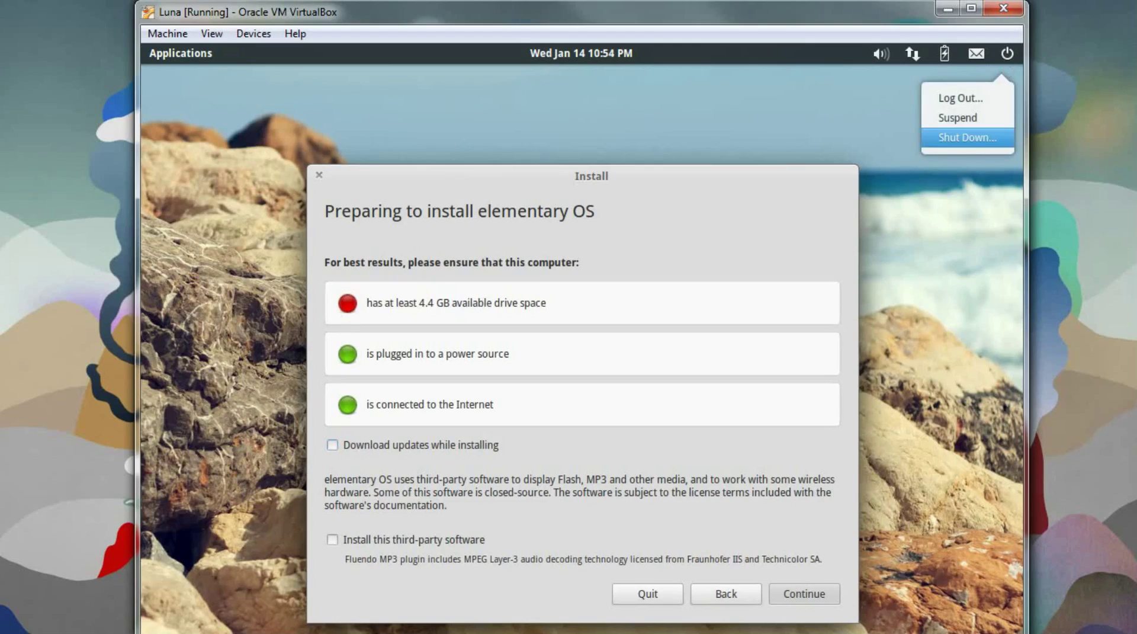
{"action": "left_click", "coordinate": [967, 137]}
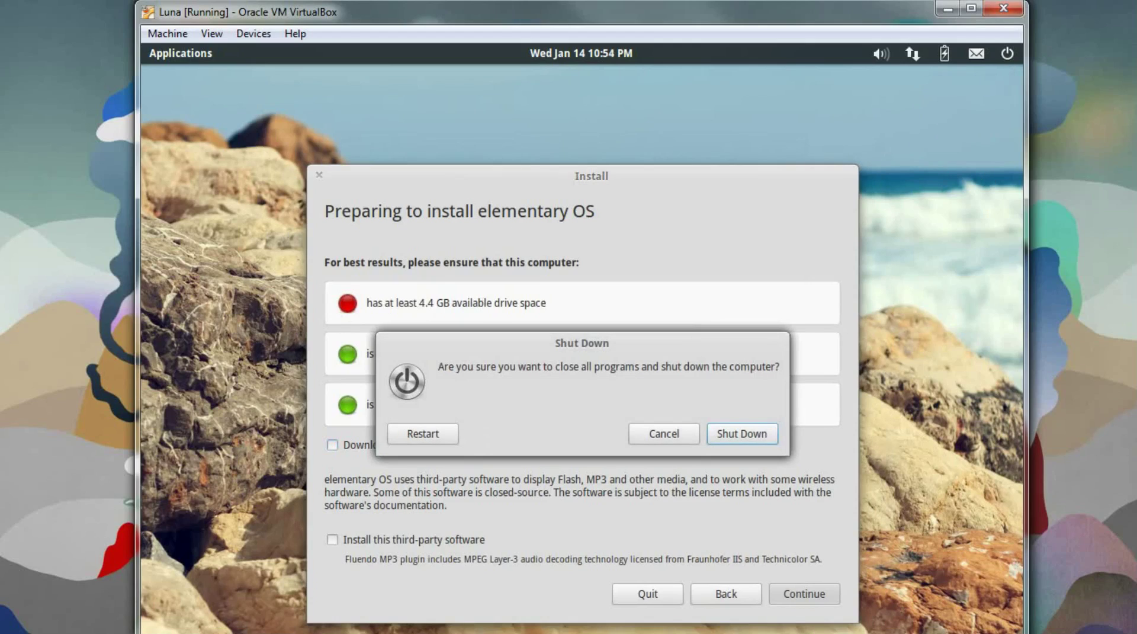
{"action": "left_click", "coordinate": [747, 432]}
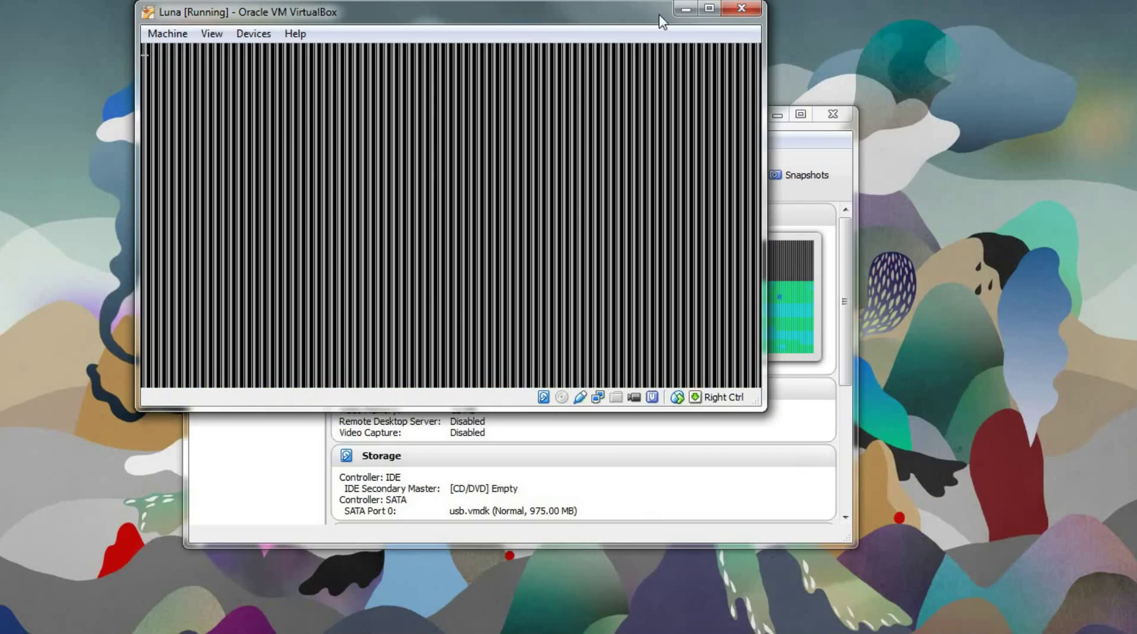
{"action": "left_click", "coordinate": [741, 13]}
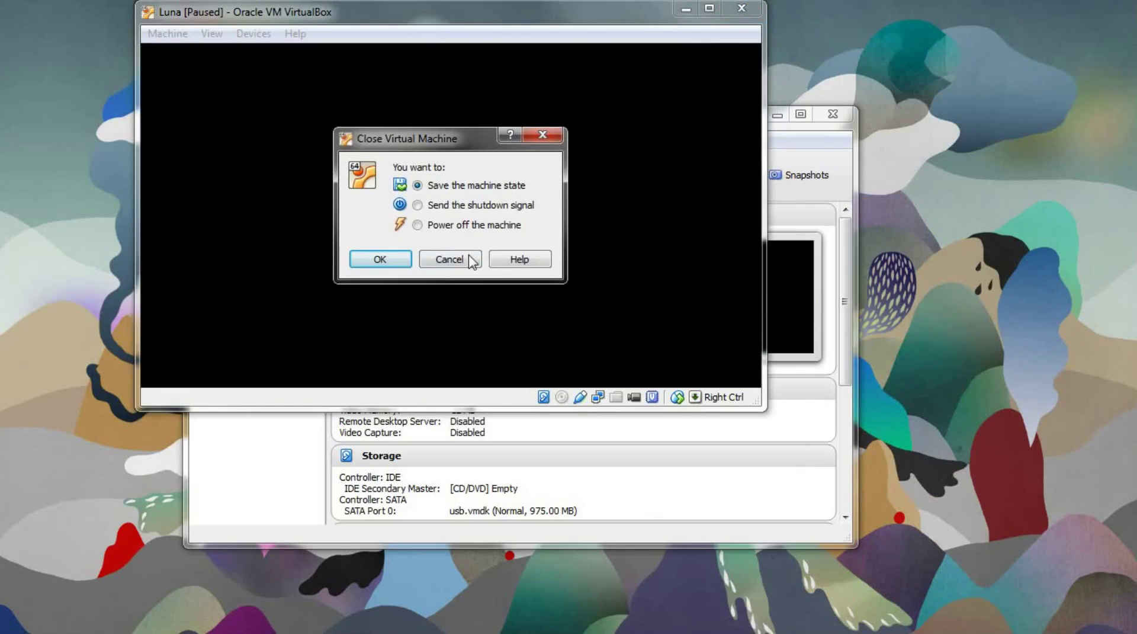
{"action": "left_click", "coordinate": [464, 225]}
{"action": "left_click", "coordinate": [445, 258]}
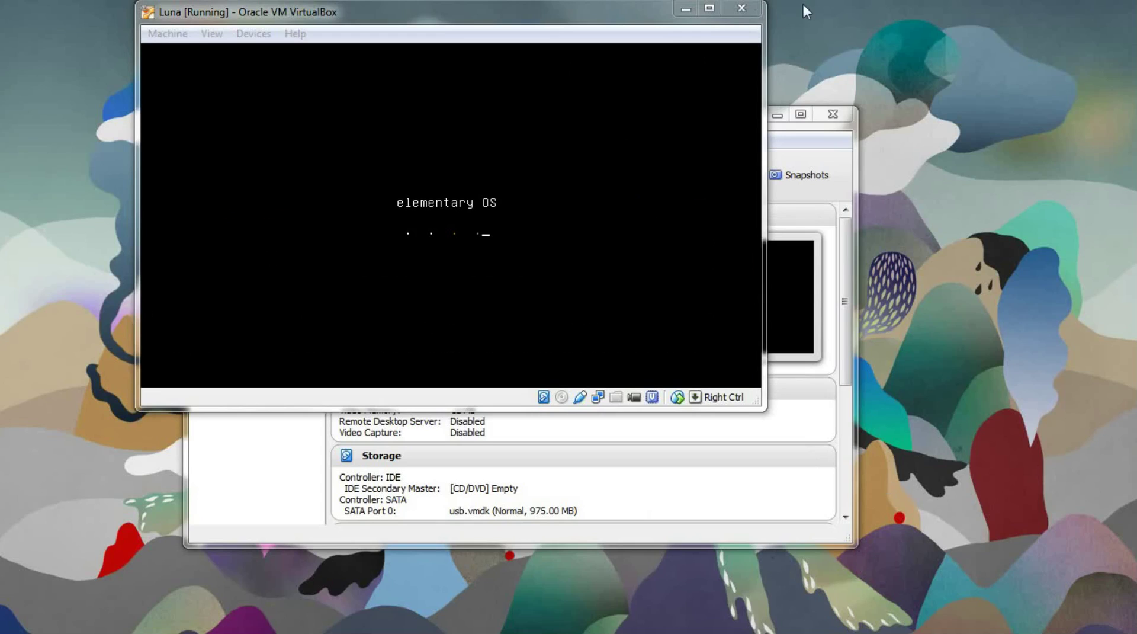
{"action": "left_click_drag", "start_coordinate": [652, 6], "coordinate": [601, 89]}
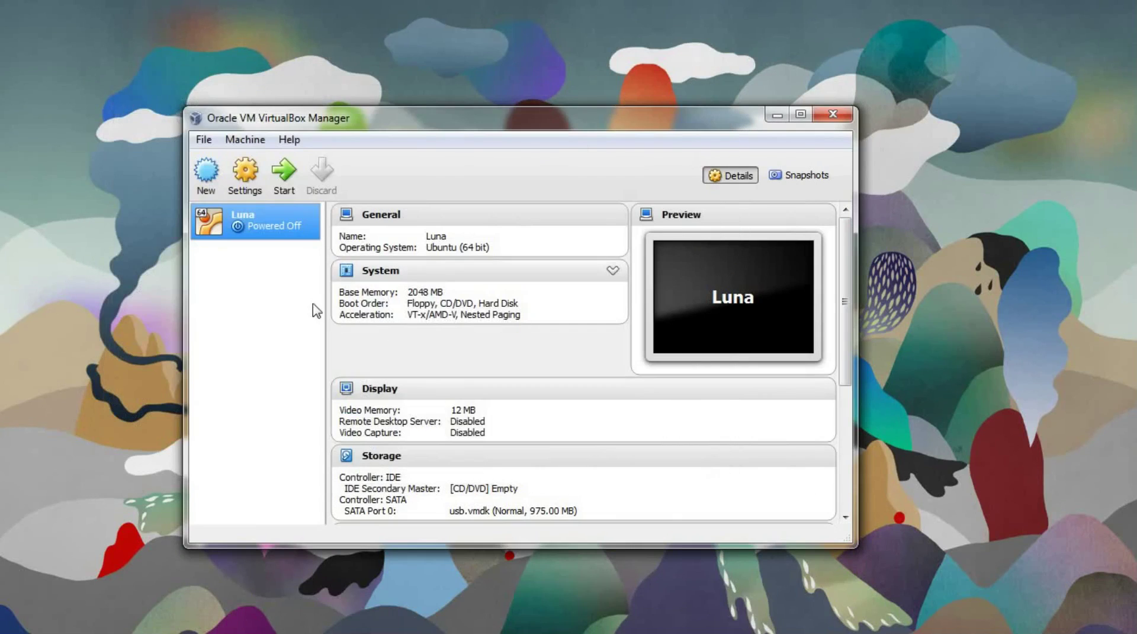
Add a new dynamically allocated 8.00 GB VDI disk named NewVirtualDisk1 to the SATA controller in Luna's storage settings and save the settings
{"action": "right_click", "coordinate": [267, 216]}
{"action": "left_click", "coordinate": [286, 227]}
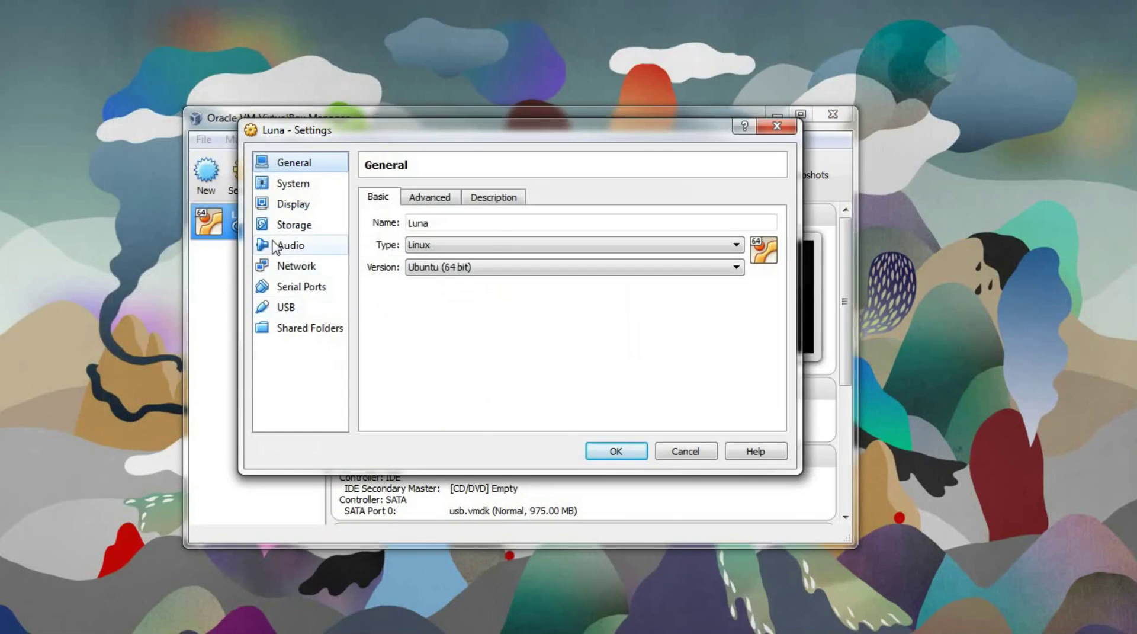
{"action": "left_click", "coordinate": [285, 244]}
{"action": "left_click", "coordinate": [281, 228]}
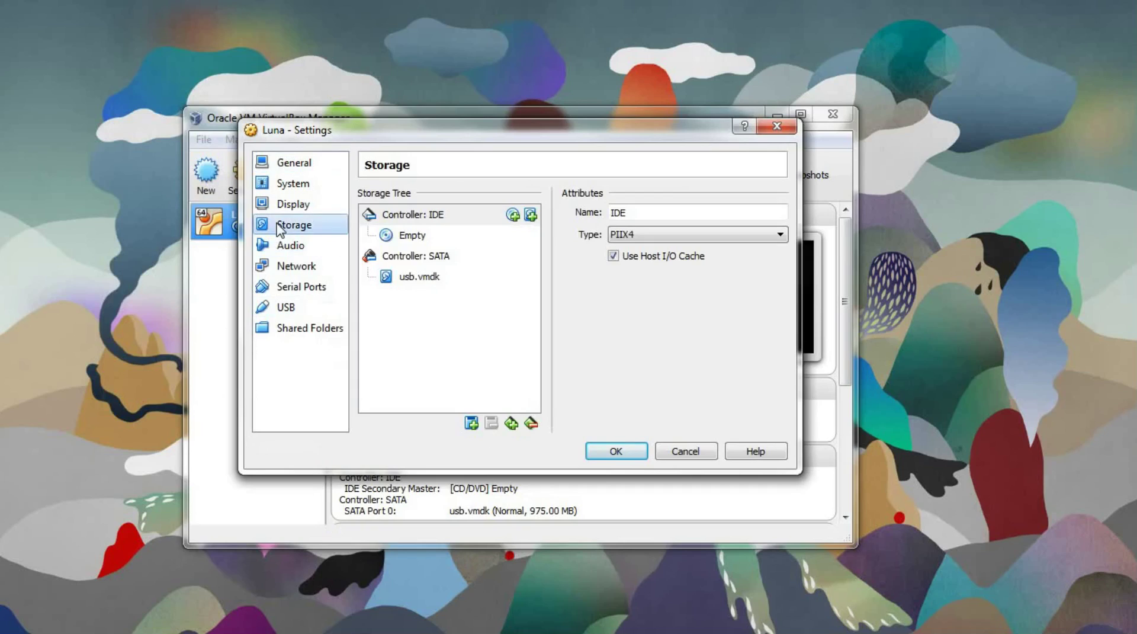
{"action": "left_click", "coordinate": [414, 259]}
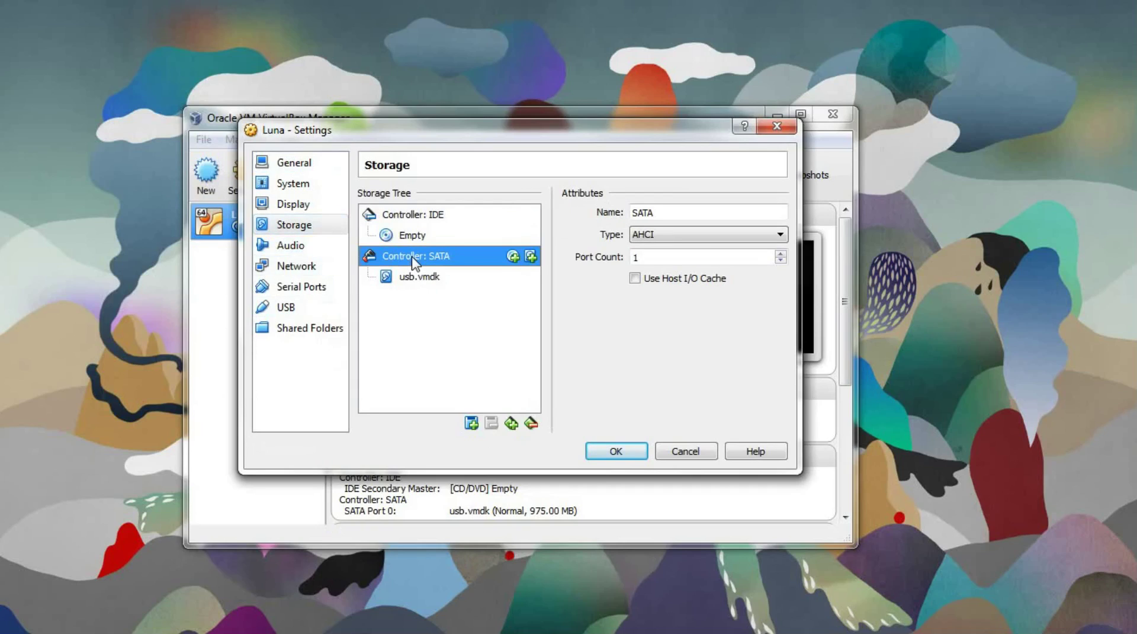
{"action": "left_click", "coordinate": [530, 257]}
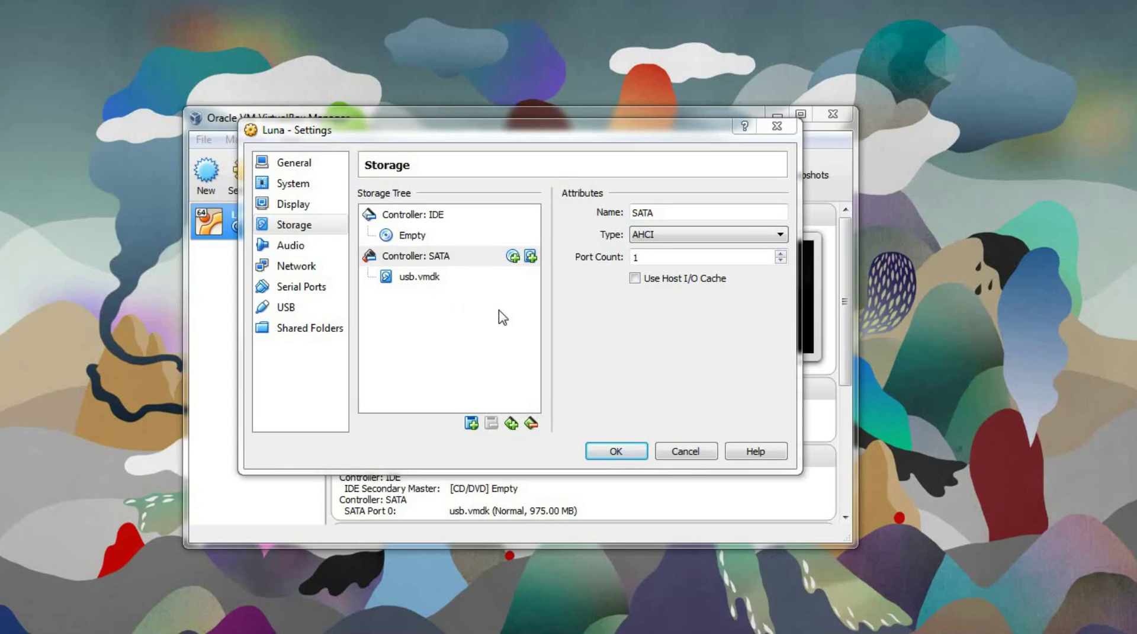
{"action": "left_click", "coordinate": [530, 257]}
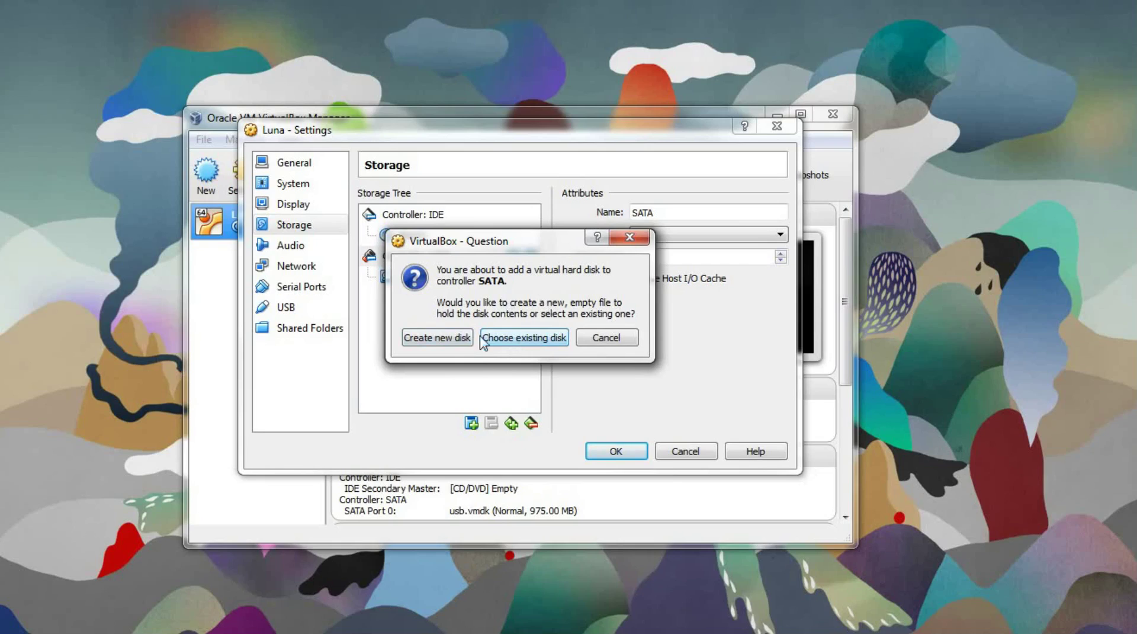
{"action": "left_click", "coordinate": [450, 340]}
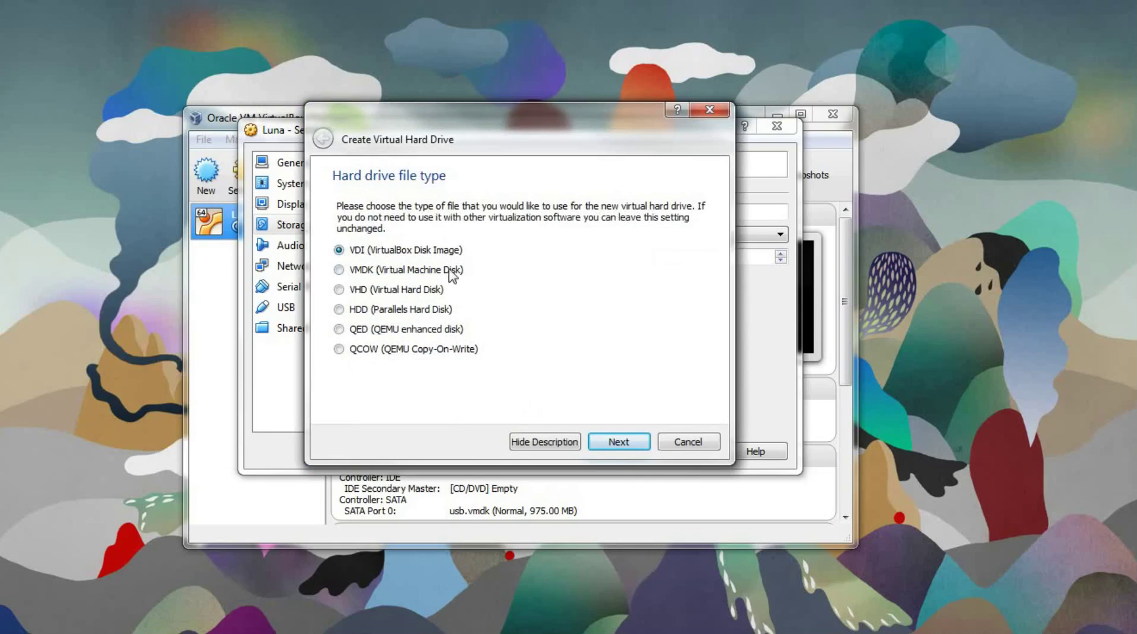
{"action": "left_click", "coordinate": [623, 444]}
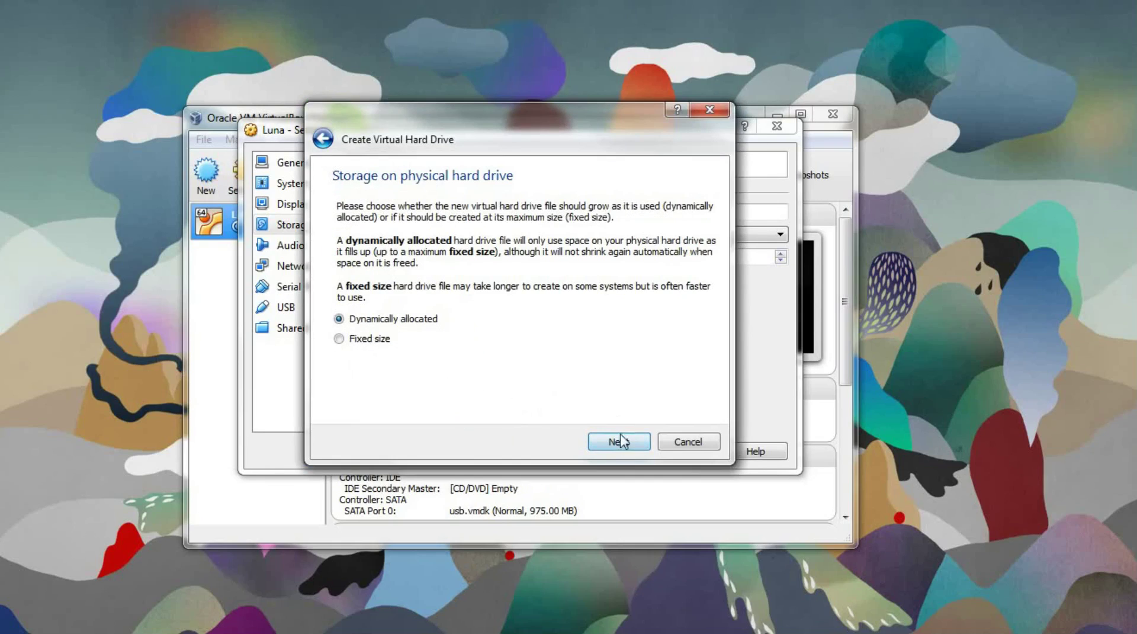
{"action": "left_click", "coordinate": [621, 441]}
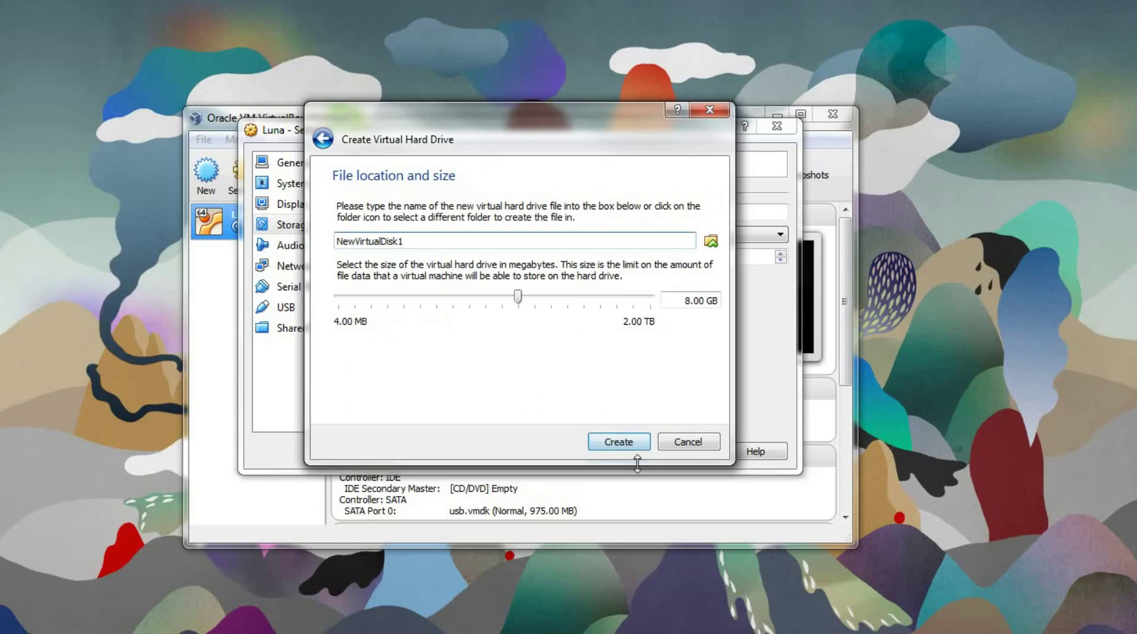
{"action": "left_click", "coordinate": [623, 441]}
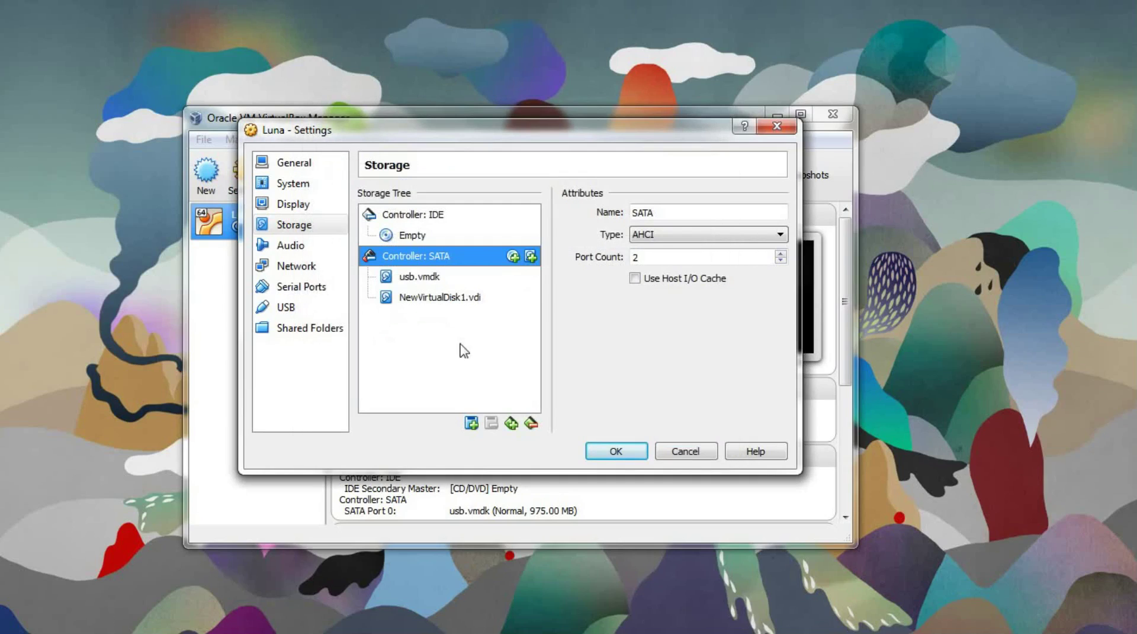
{"action": "left_click", "coordinate": [443, 299]}
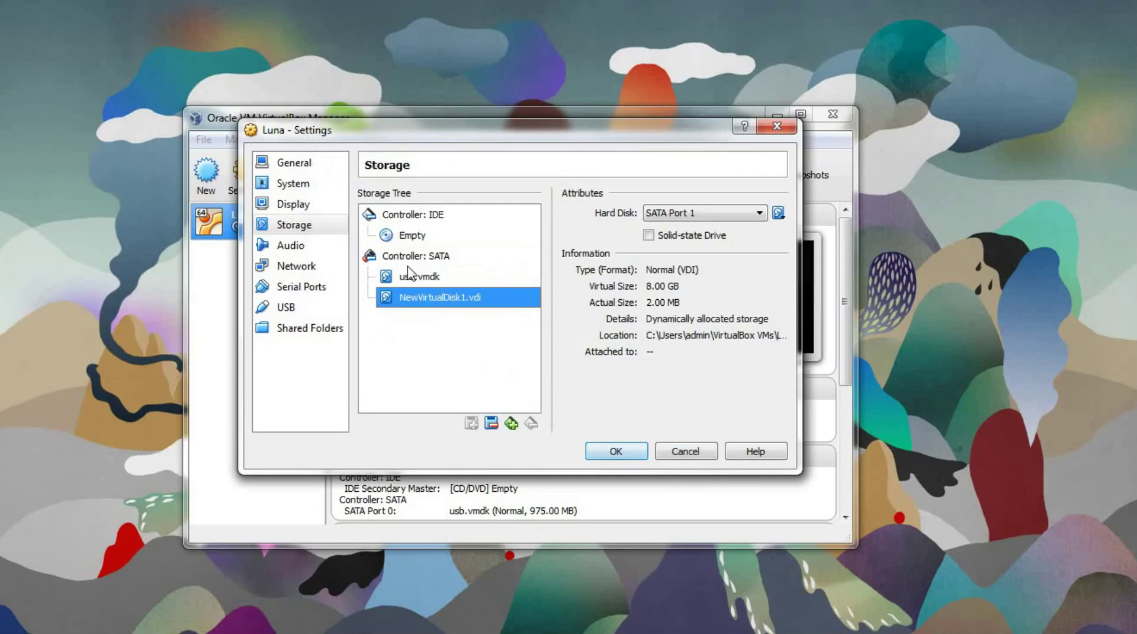
{"action": "left_click", "coordinate": [616, 451]}
Start Luna with the boot option to try elementary OS without installing, then enlarge its window and move it up
{"action": "double_click", "coordinate": [256, 210]}
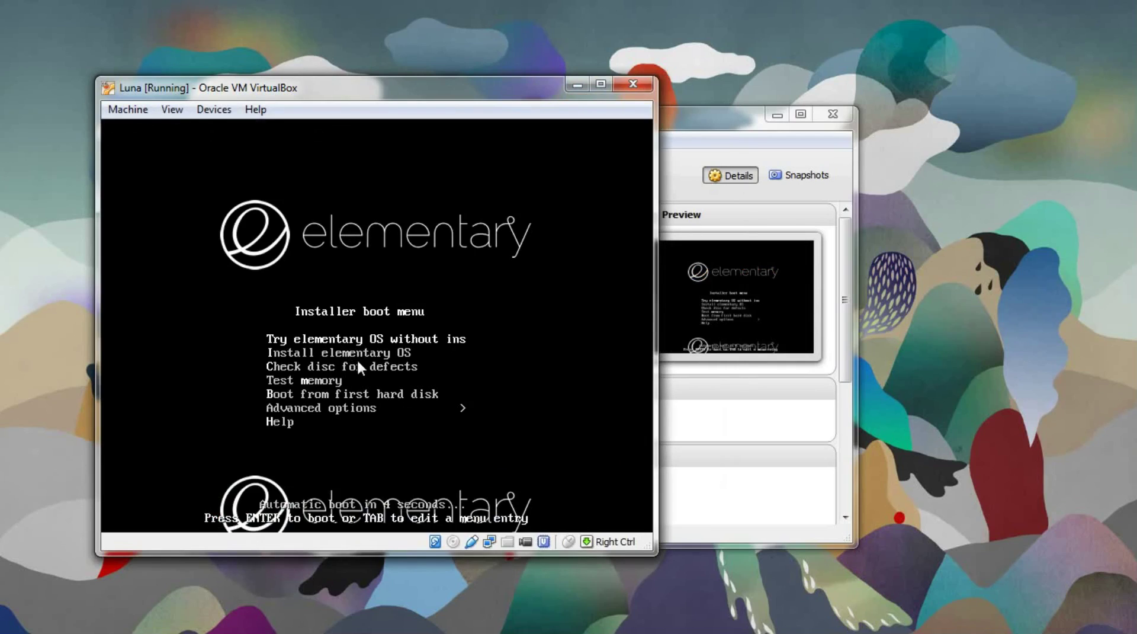
{"action": "key", "text": "Down"}
{"action": "key", "text": "Up"}
{"action": "key", "text": "Down"}
{"action": "key", "text": "Up"}
{"action": "key", "text": "Down"}
{"action": "key", "text": "Up"}
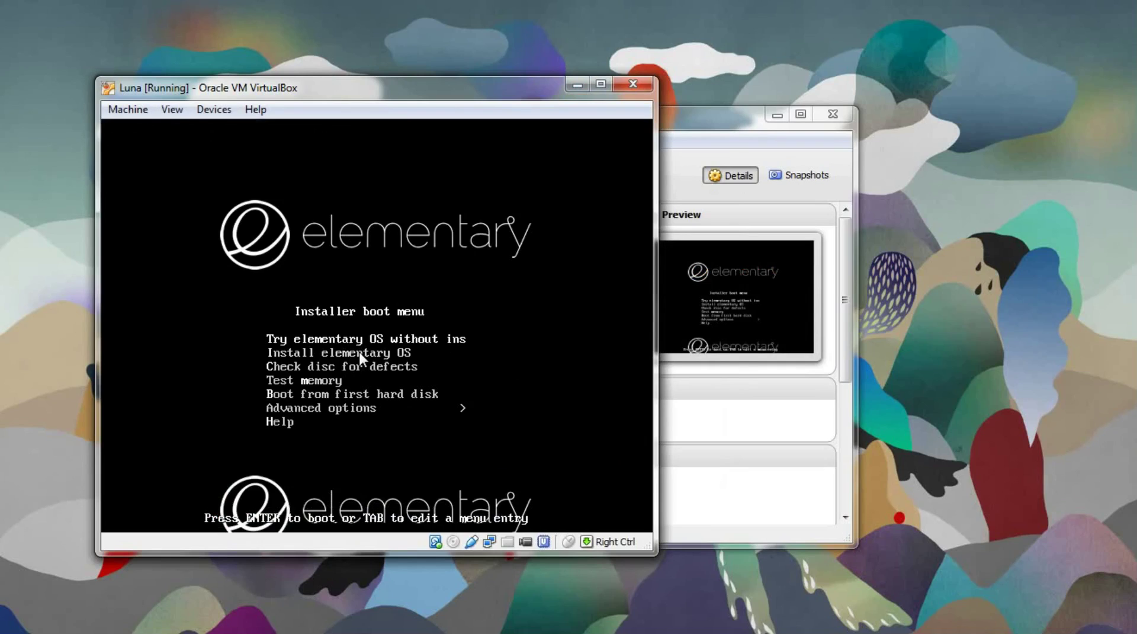
{"action": "key", "text": "Return"}
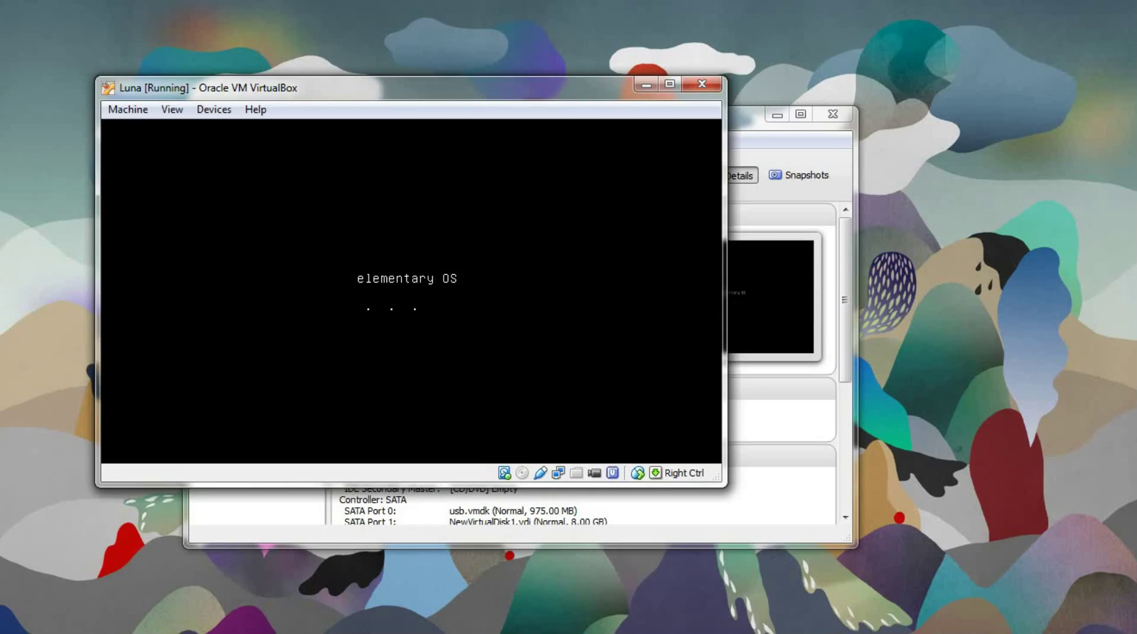
{"action": "left_click_drag", "start_coordinate": [719, 485], "coordinate": [945, 631]}
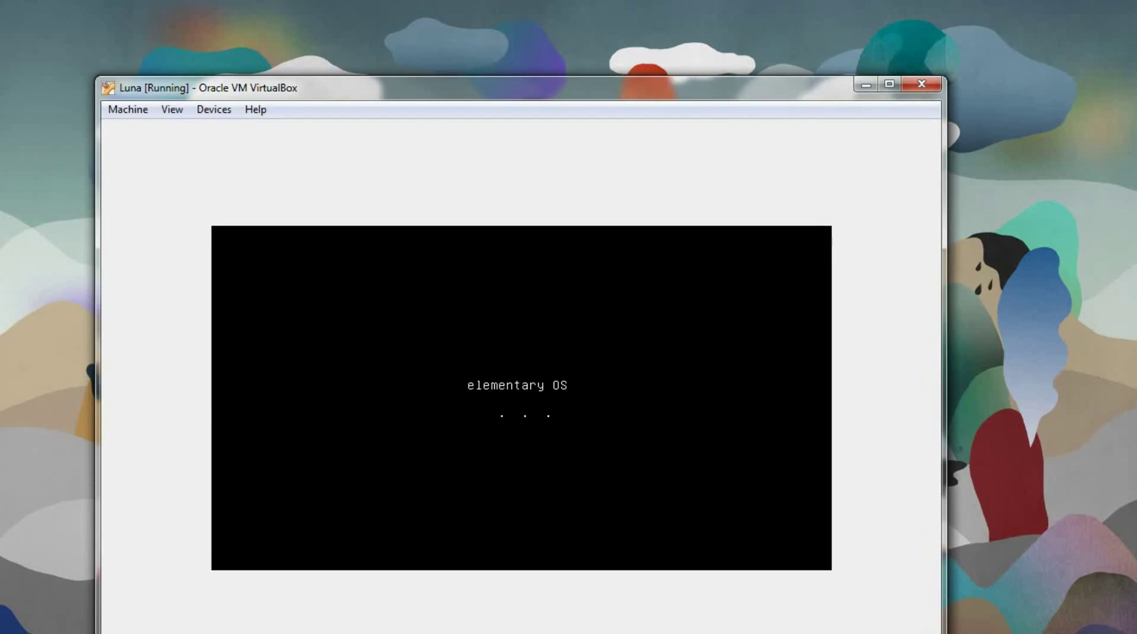
{"action": "left_click_drag", "start_coordinate": [601, 95], "coordinate": [615, 6]}
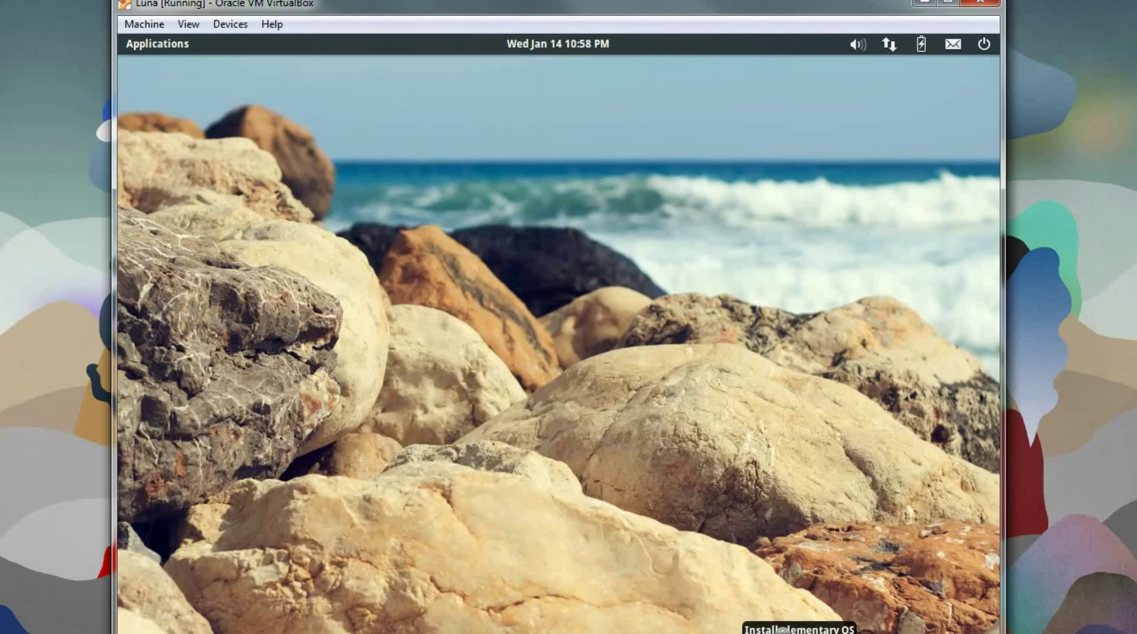
Launch the elementary OS installer and continue in English past the preparation page, leaving updates and third-party software unselected
{"action": "left_click", "coordinate": [799, 631]}
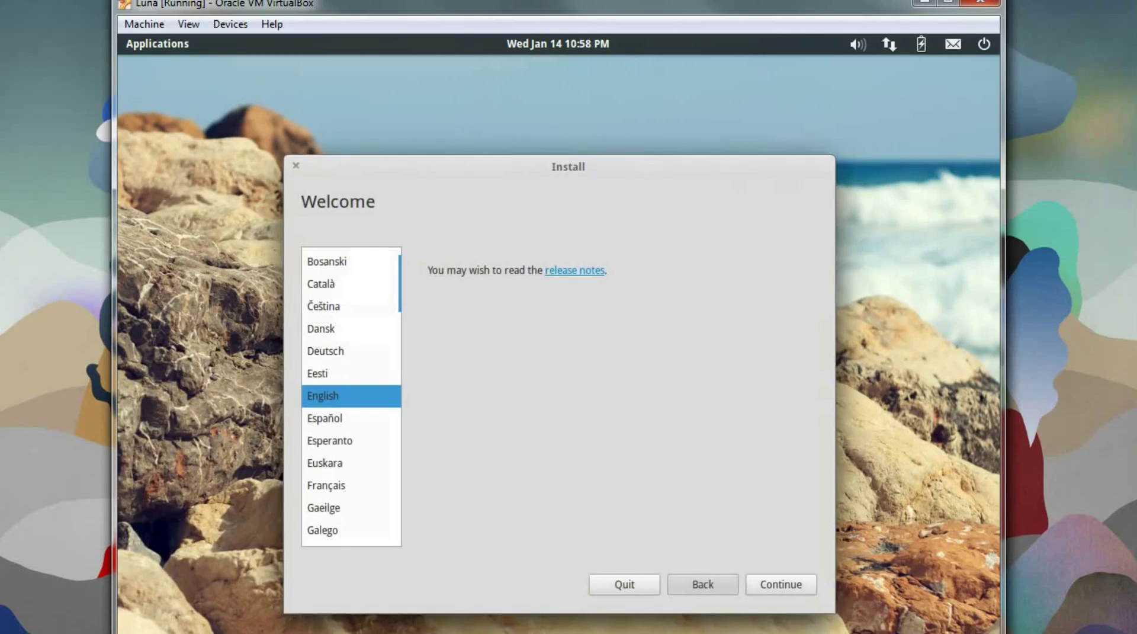
{"action": "left_click", "coordinate": [801, 587]}
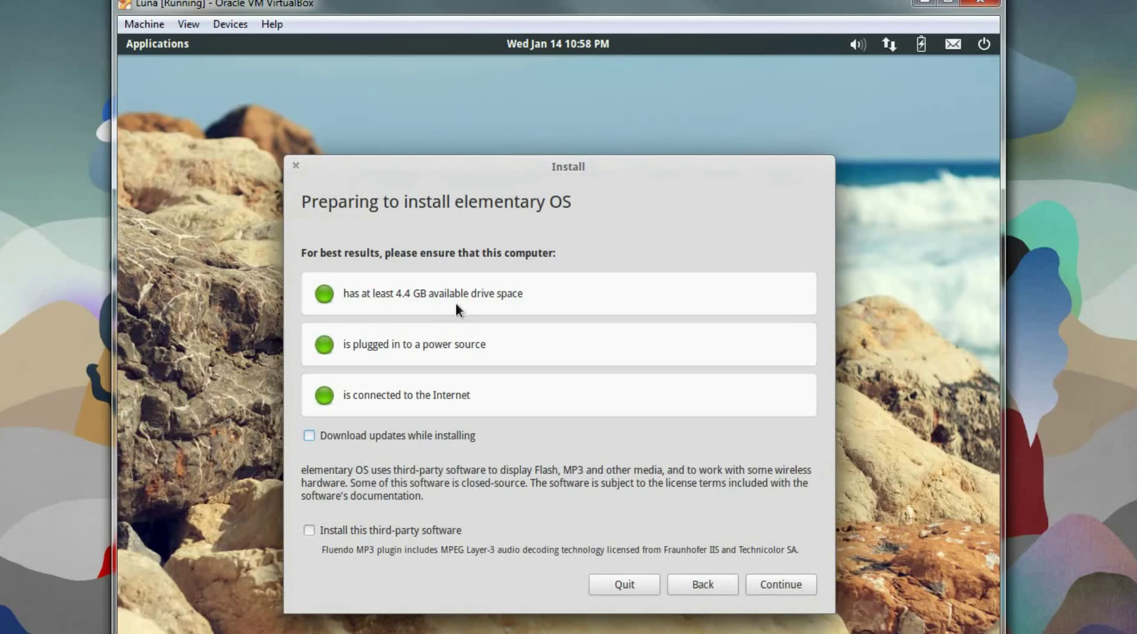
{"action": "left_click", "coordinate": [785, 581]}
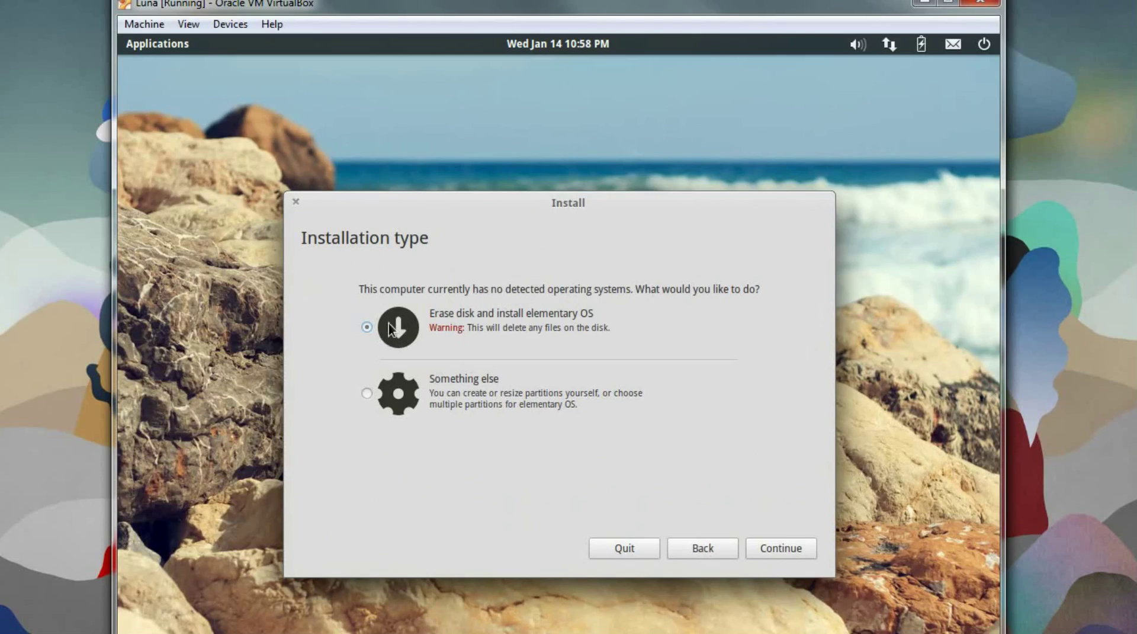
Choose to erase the disk and install elementary OS on the 8.6 GB ATA VBOX HARDDISK (sdb), and start the installation
{"action": "left_click", "coordinate": [772, 549]}
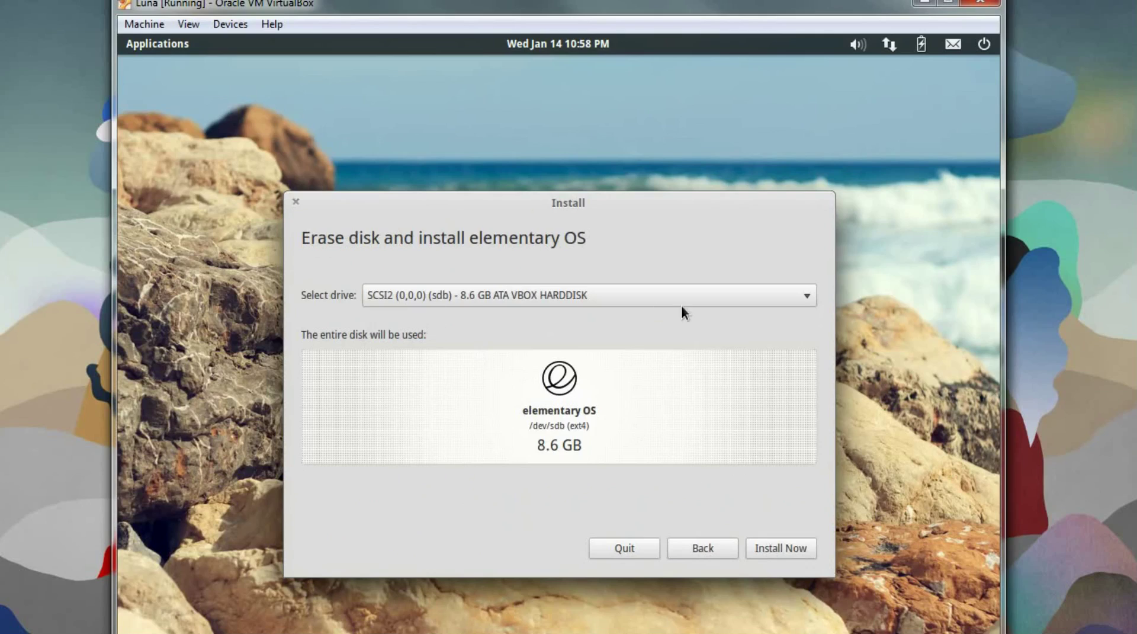
{"action": "left_click", "coordinate": [737, 295]}
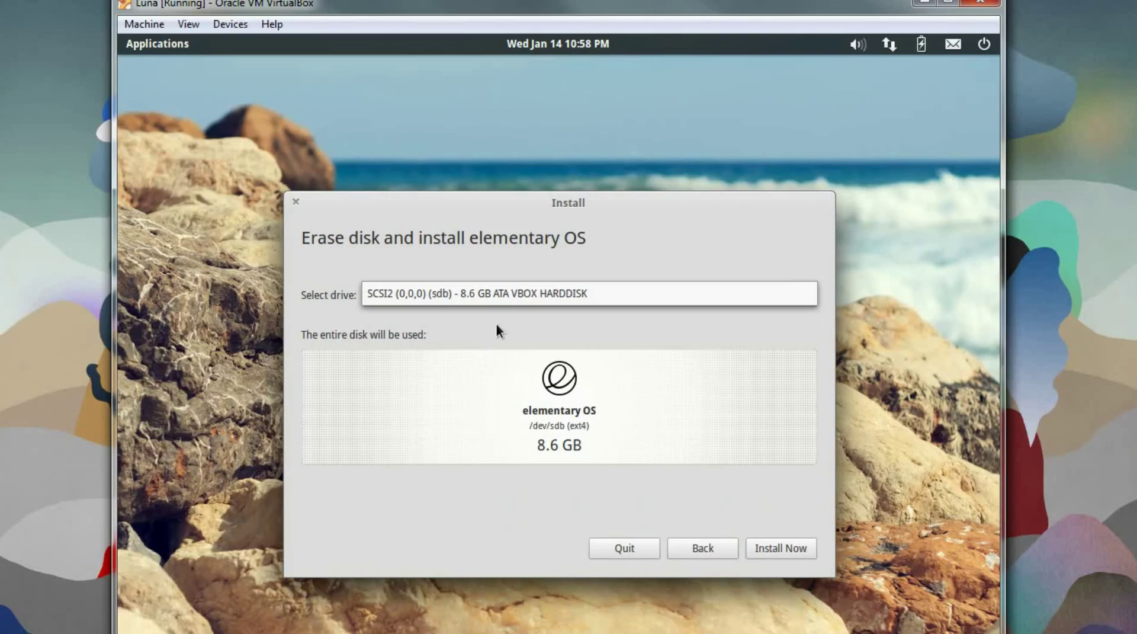
{"action": "left_click", "coordinate": [782, 548]}
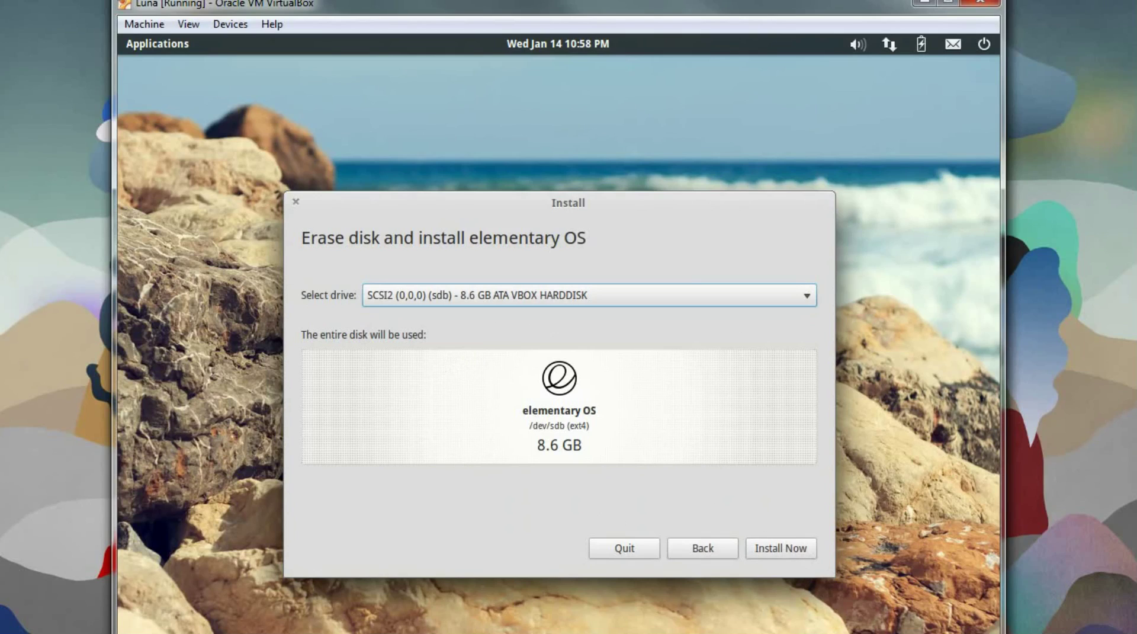
{"action": "left_click", "coordinate": [782, 547]}
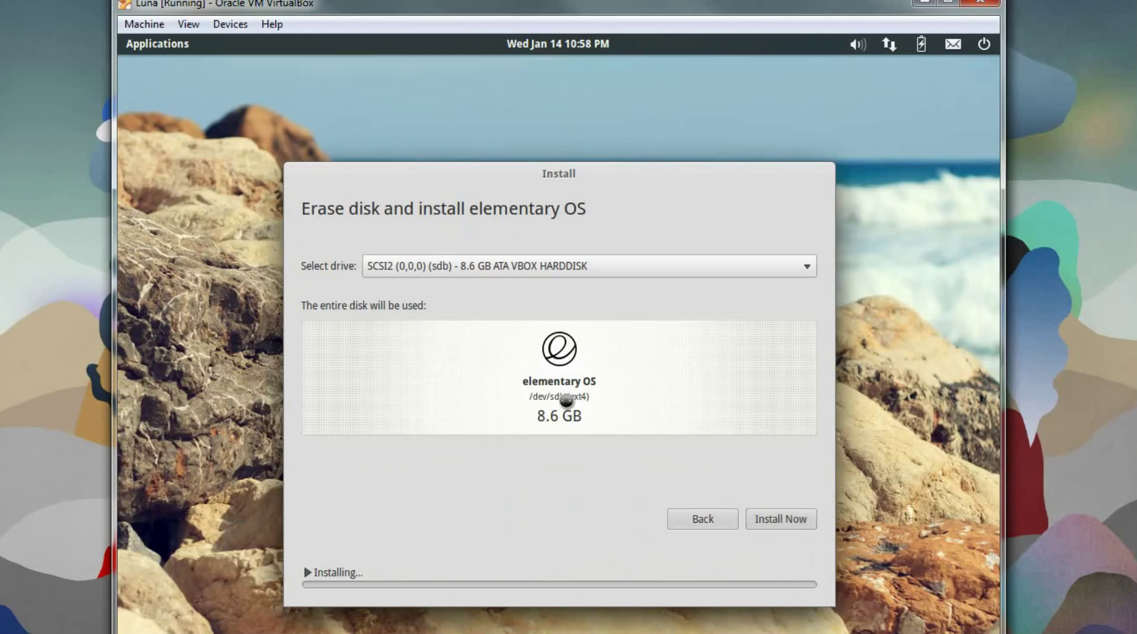